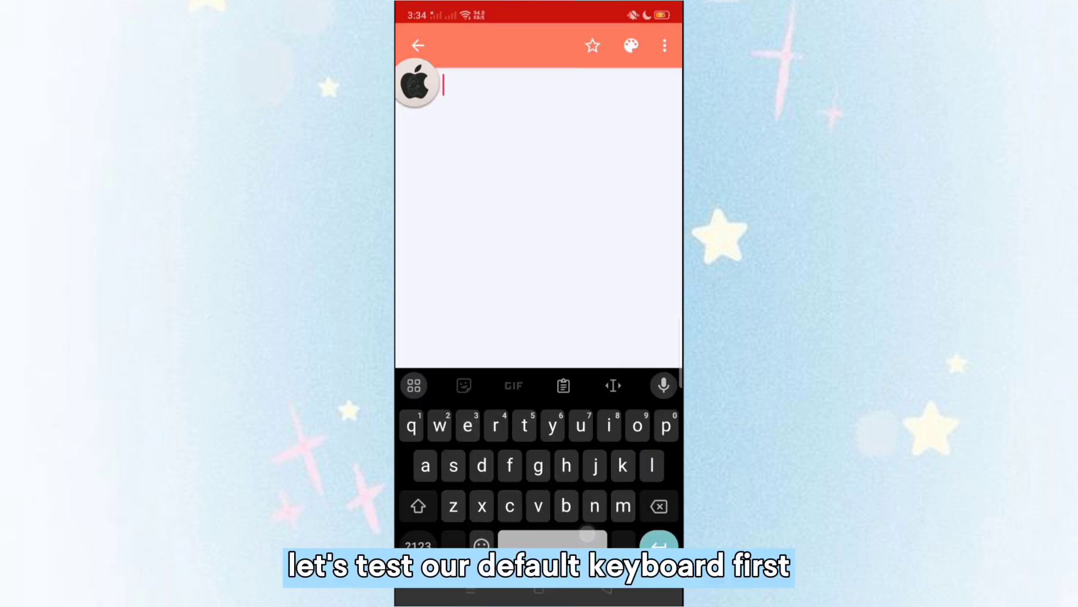
type("there default ")
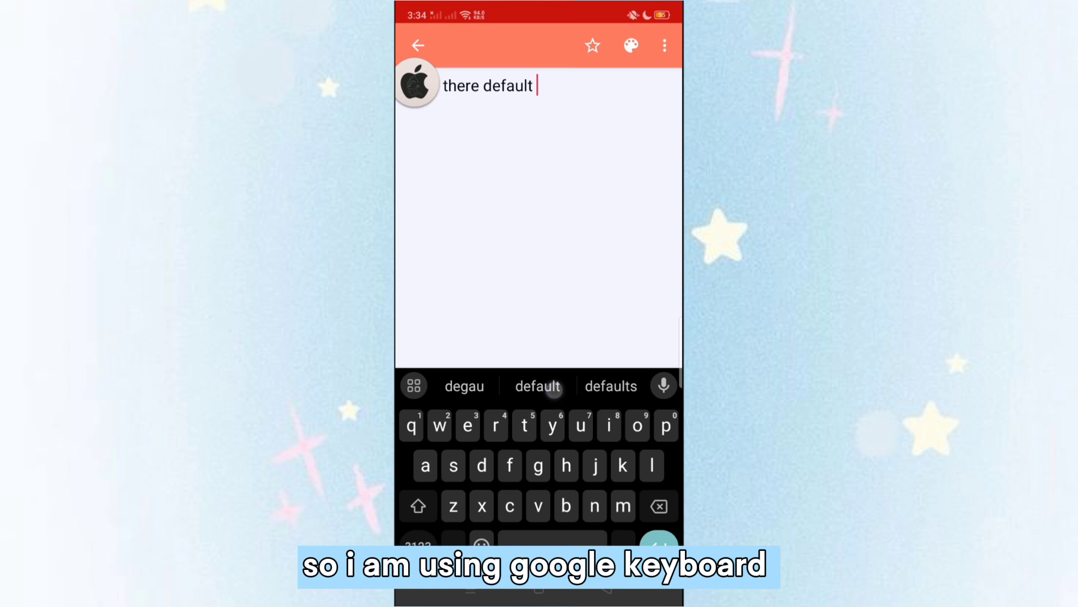
type("keyboard")
- Insert stock Android emojis into the note, then hide the keyboard and go Home
left_click(481, 544)
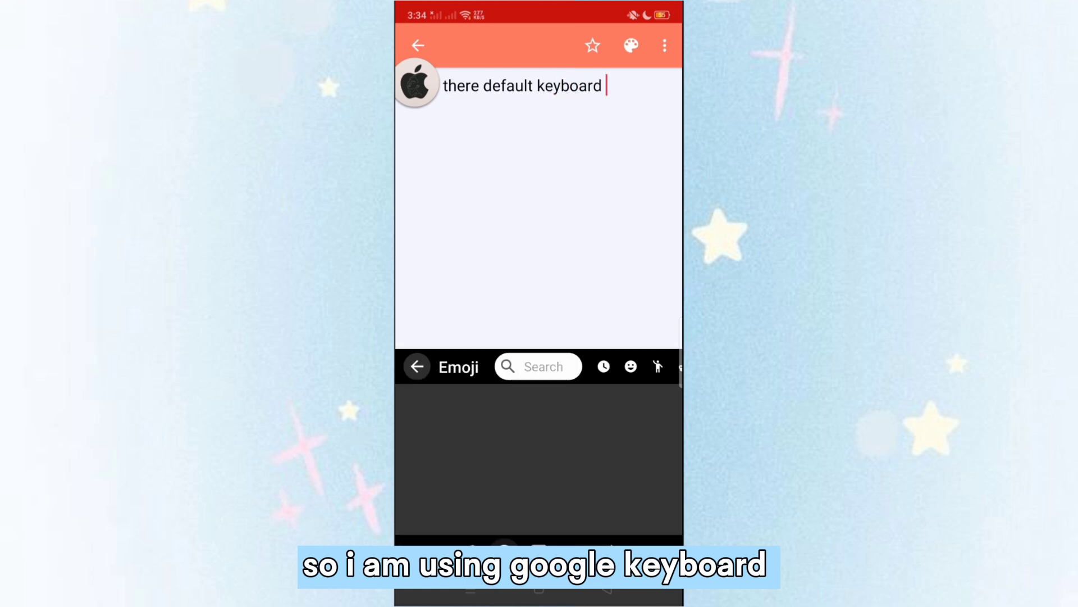
type("🪕🫠😄🫂🤗😘🎧🧡🧡🥵🥲")
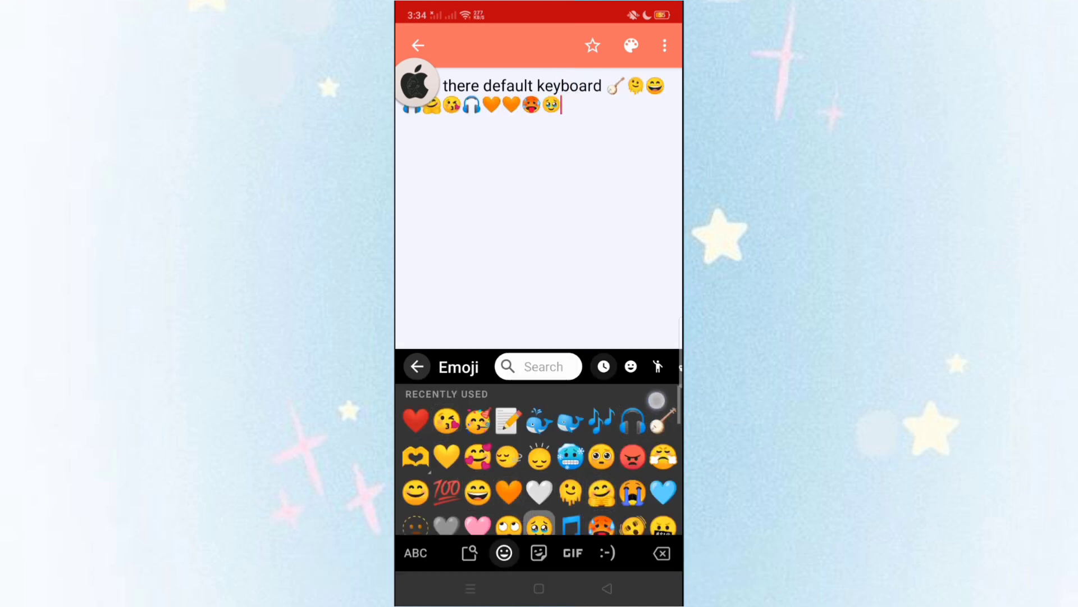
scroll(539, 455, "down", 3)
type("😶😯😄😅😯🩷")
scroll(539, 455, "down", 1)
type("😁😗🤣😊🙂")
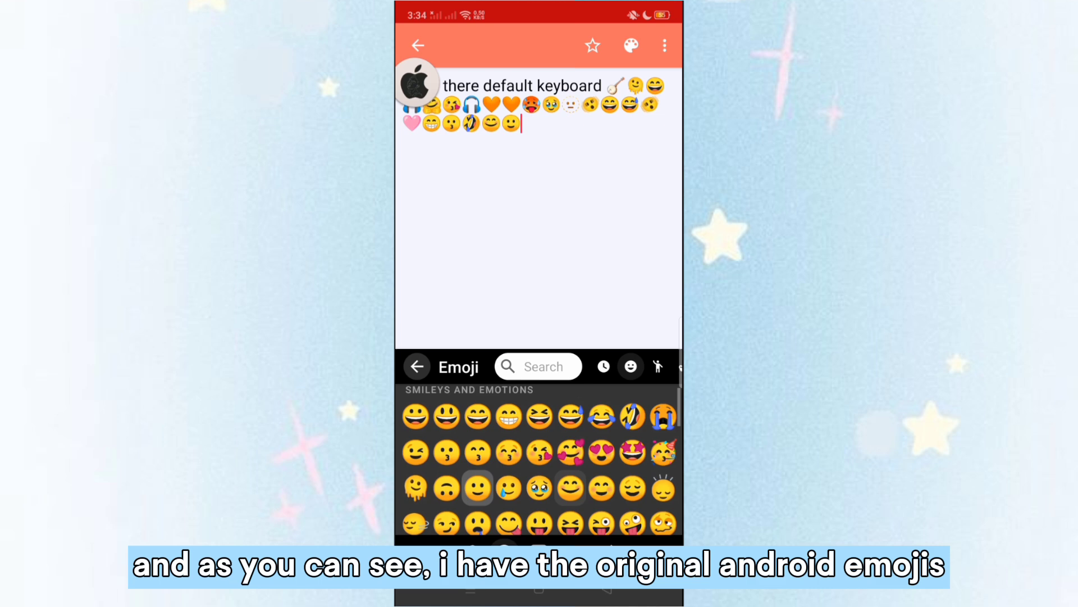
left_click(417, 366)
key("Escape")
left_click(538, 595)
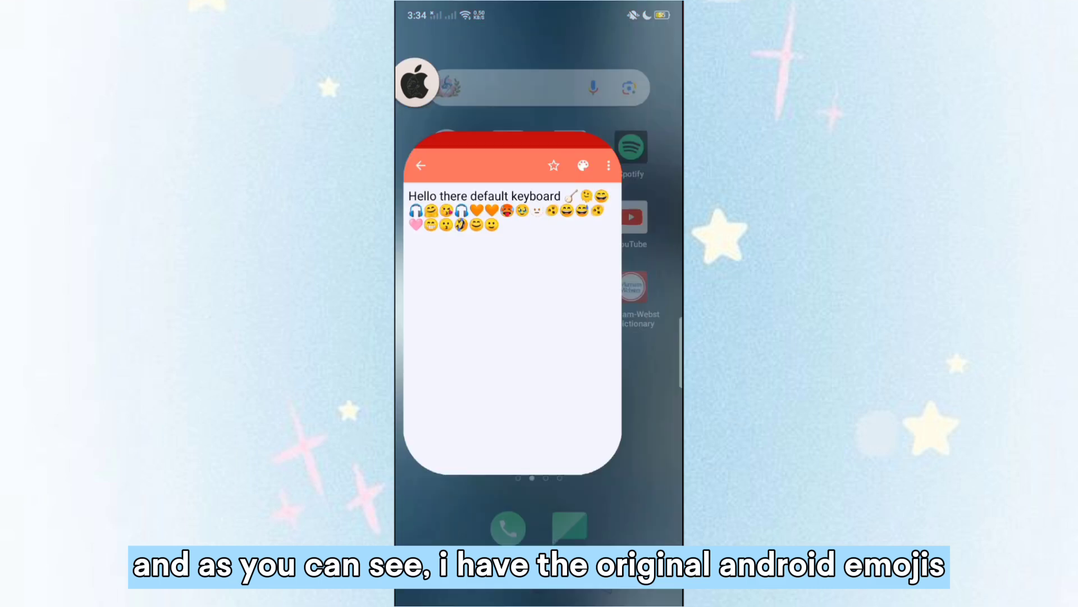
- Install OptiKeysX from the iOS 17.4 Keyboard APK in Phone Storage's DOWNLOADED FILES
left_click_drag(623, 337, 455, 337)
left_click(509, 212)
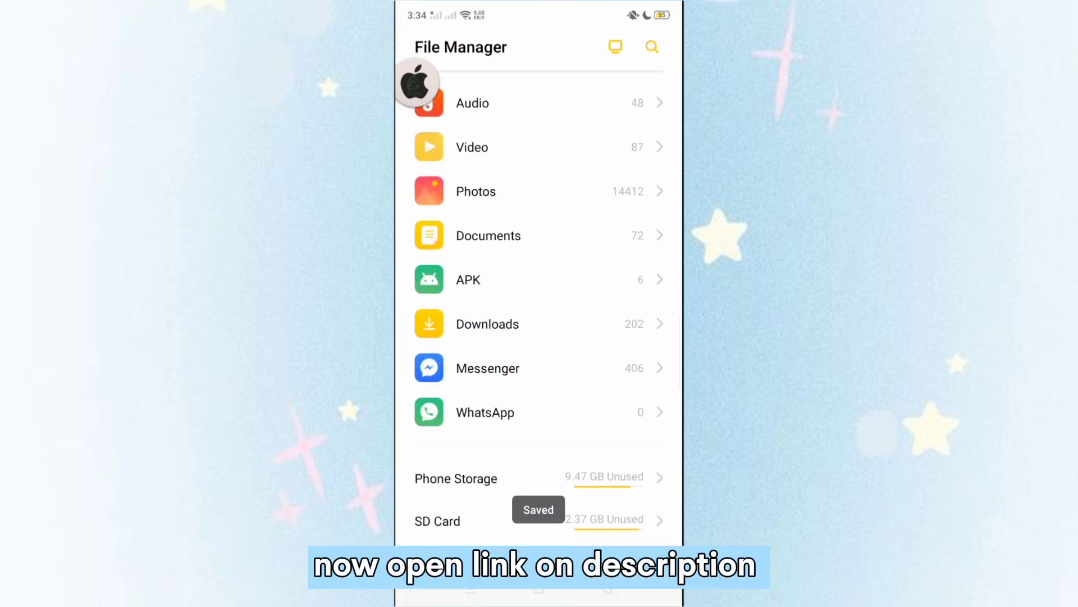
left_click(449, 473)
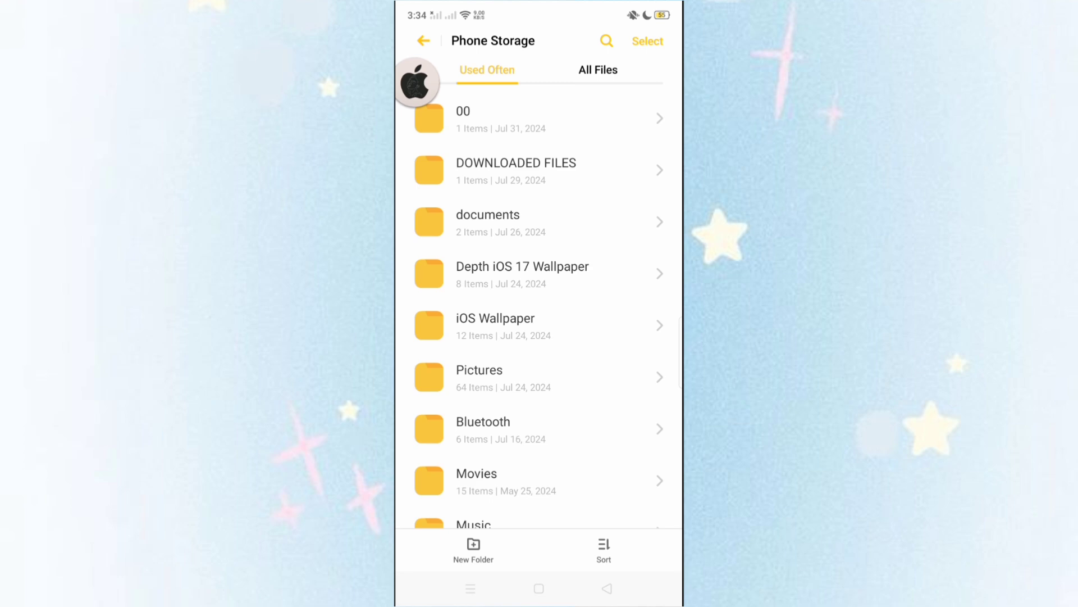
left_click(575, 173)
left_click_drag(415, 82, 428, 172)
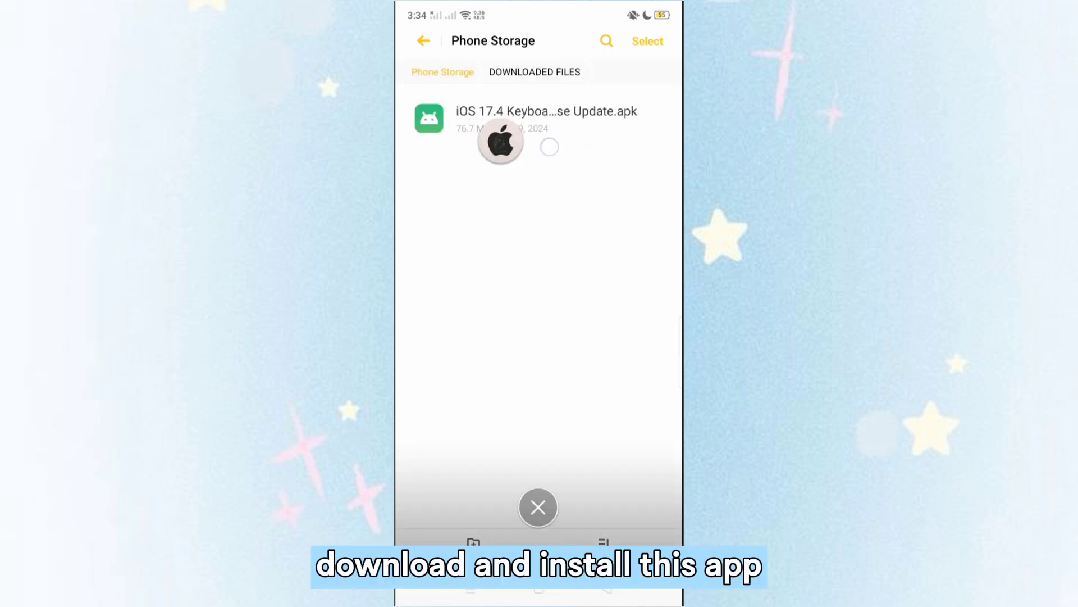
left_click(546, 118)
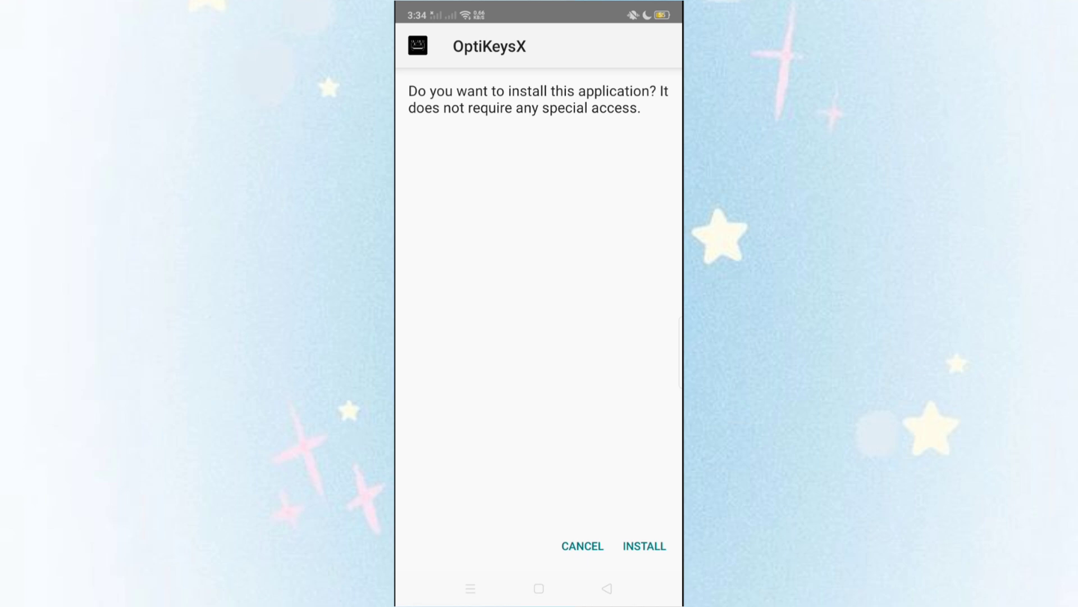
left_click(644, 544)
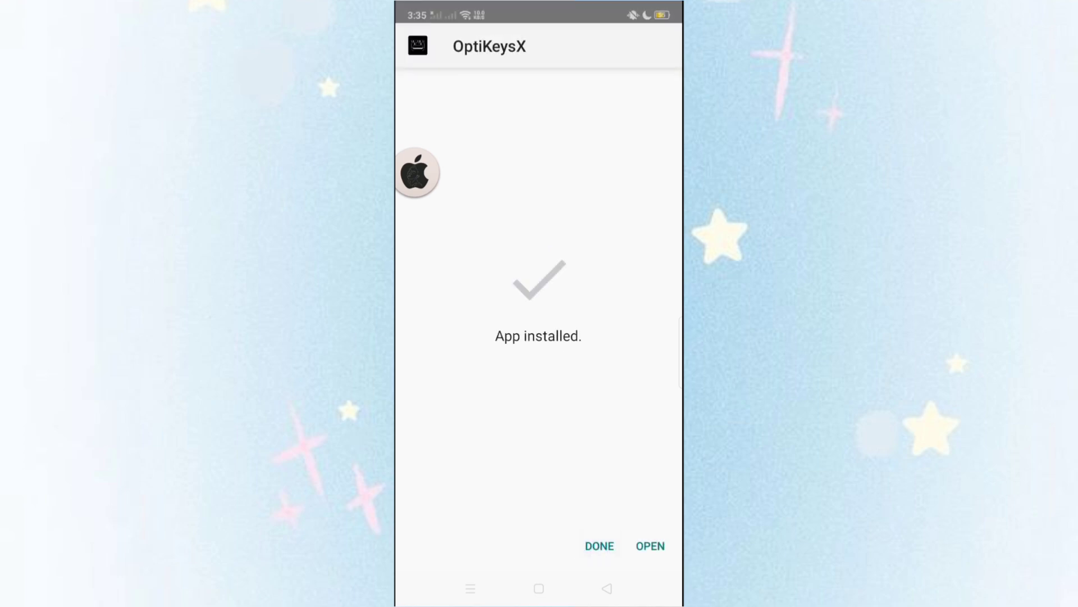
- Launch OptiKeysX from the home screen and allow its microphone permission
left_click(599, 545)
left_click(539, 588)
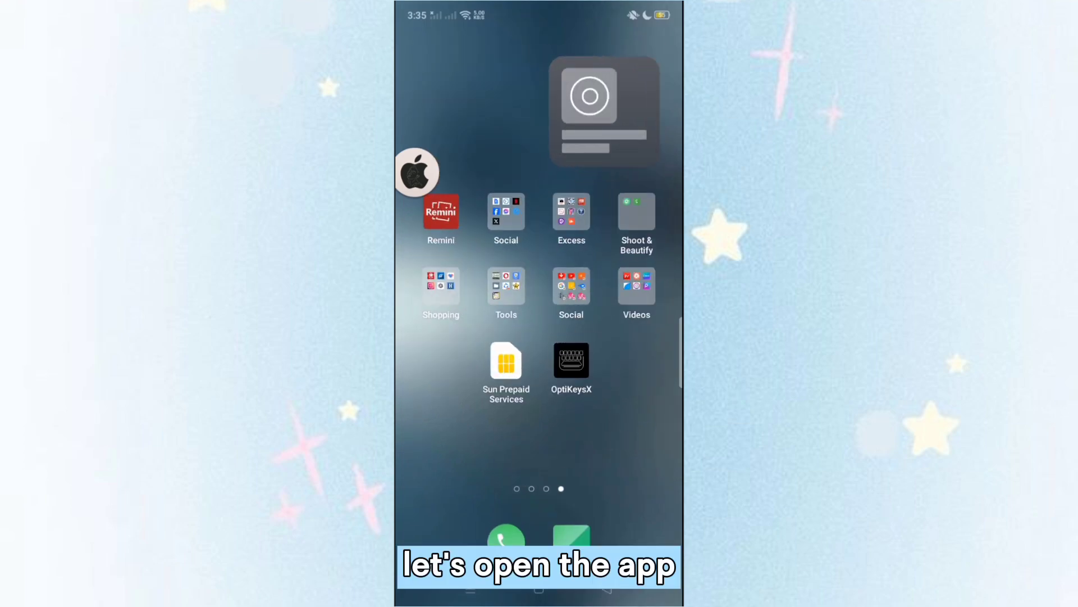
left_click(575, 362)
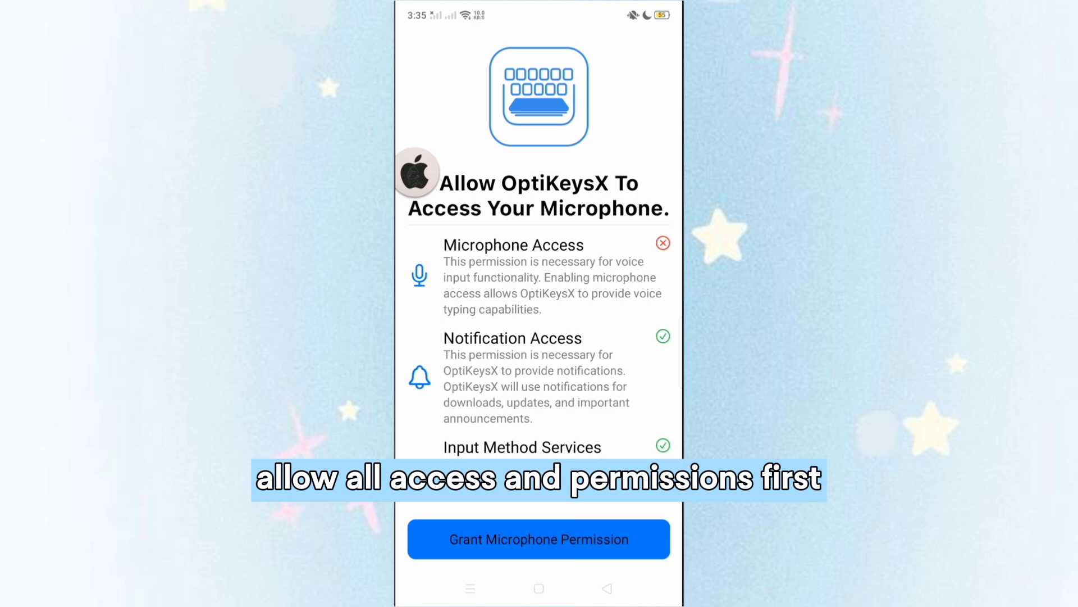
left_click(618, 545)
left_click(624, 329)
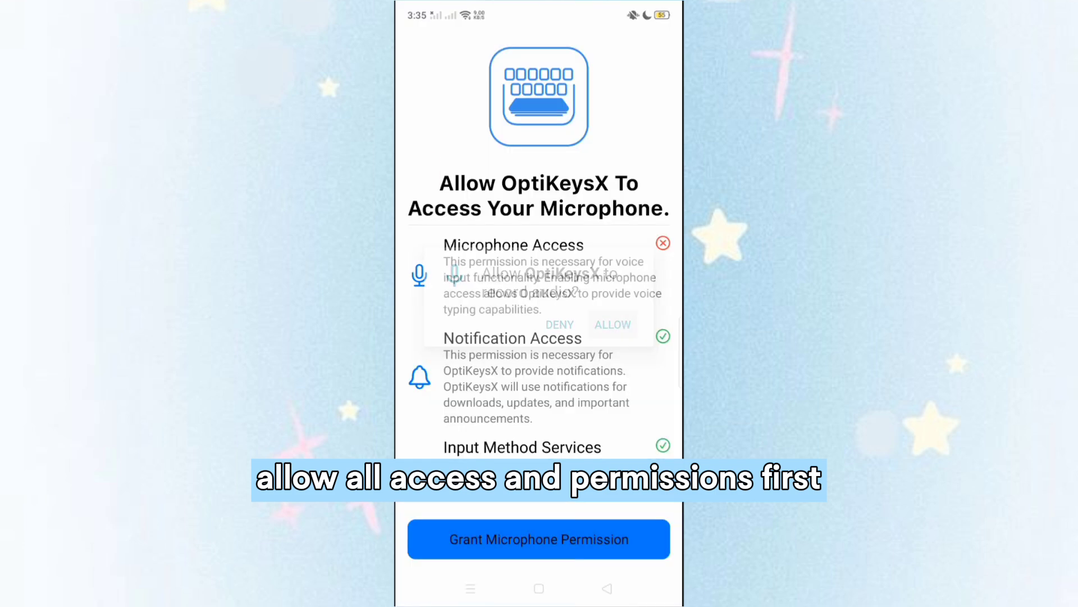
scroll(539, 337, "down", 5)
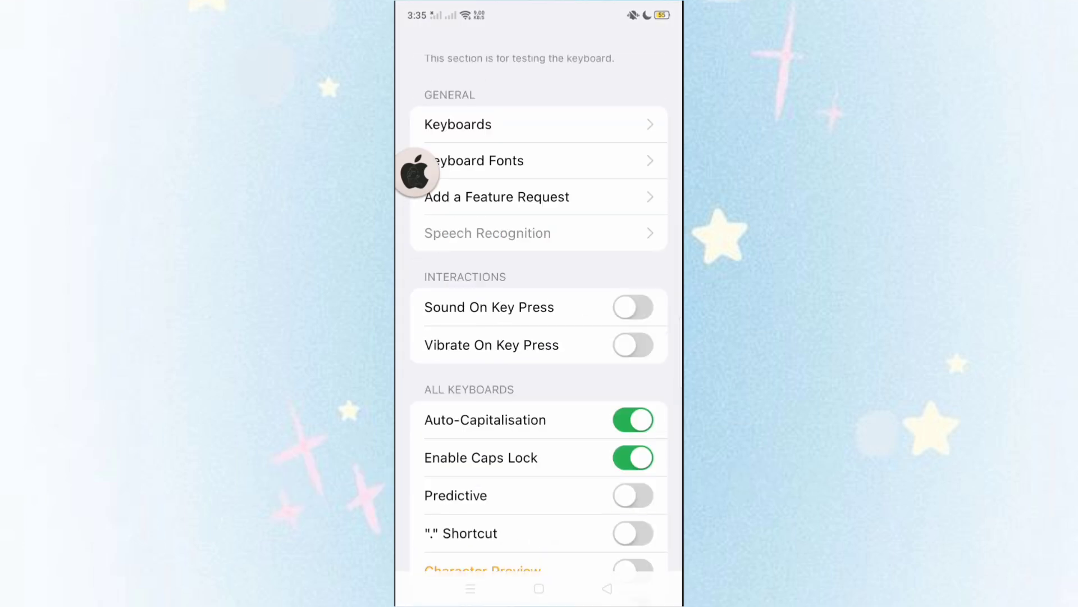
scroll(613, 444, "up", 2)
scroll(613, 444, "up", 2)
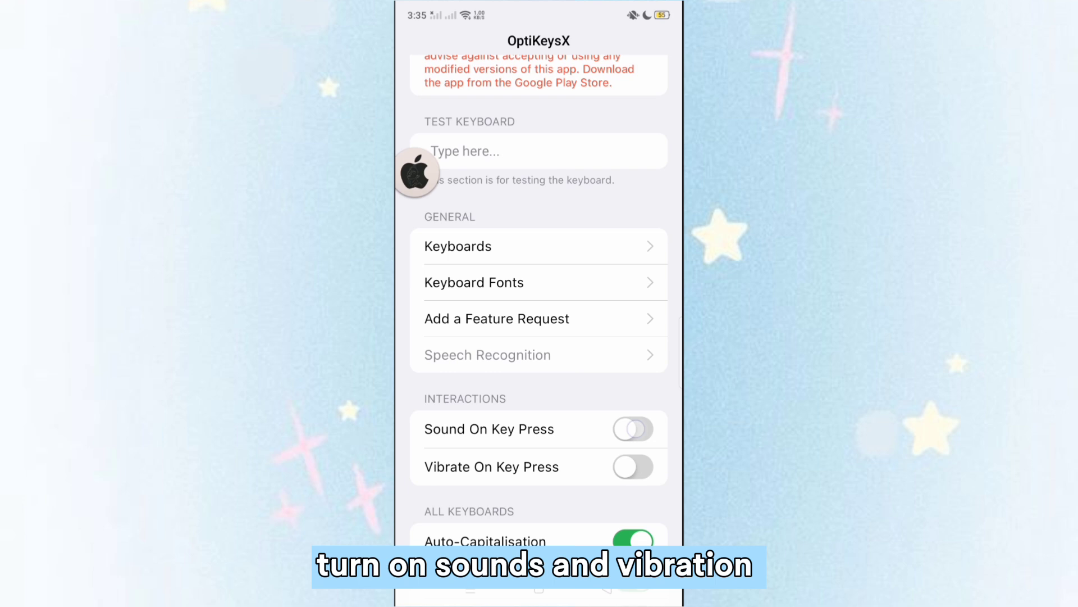
scroll(595, 335, "up", 2)
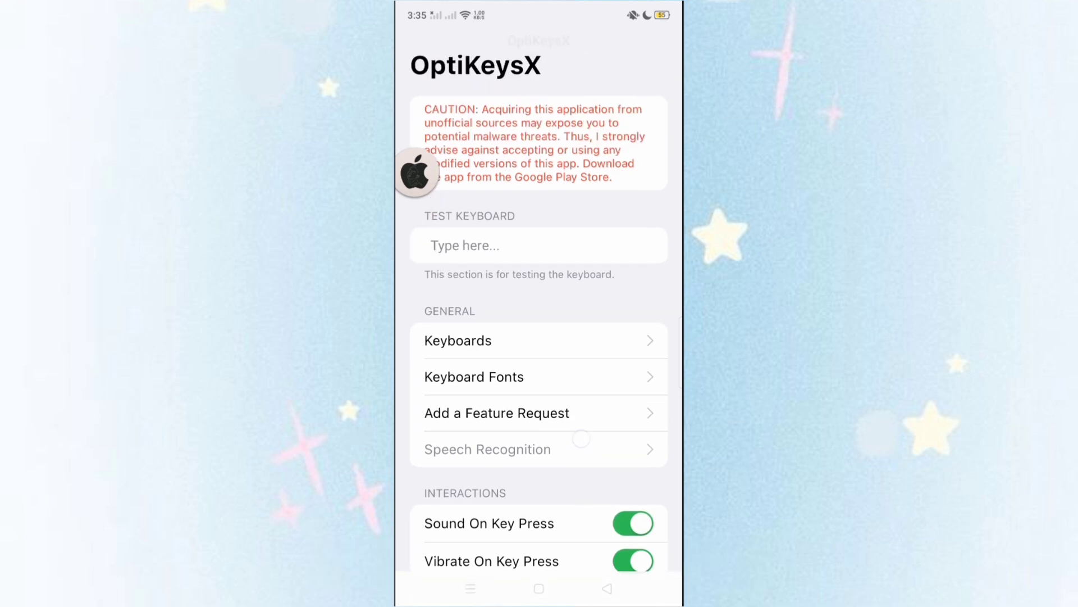
- Preview the Medium and Bold keyboard fonts, leaving the font on Regular
left_click(576, 377)
left_click(588, 119)
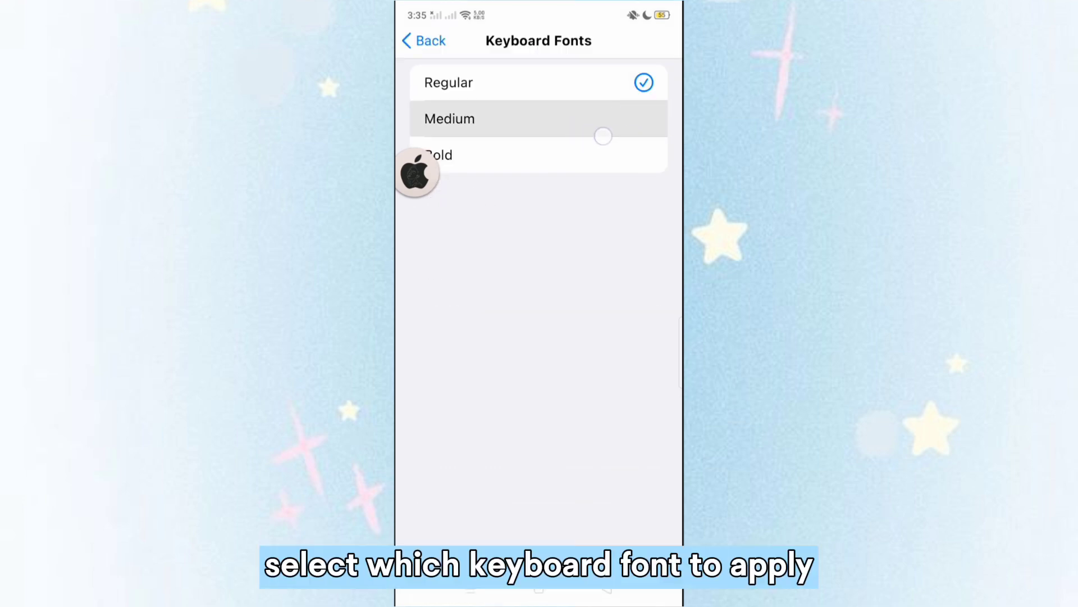
left_click(539, 155)
left_click(539, 83)
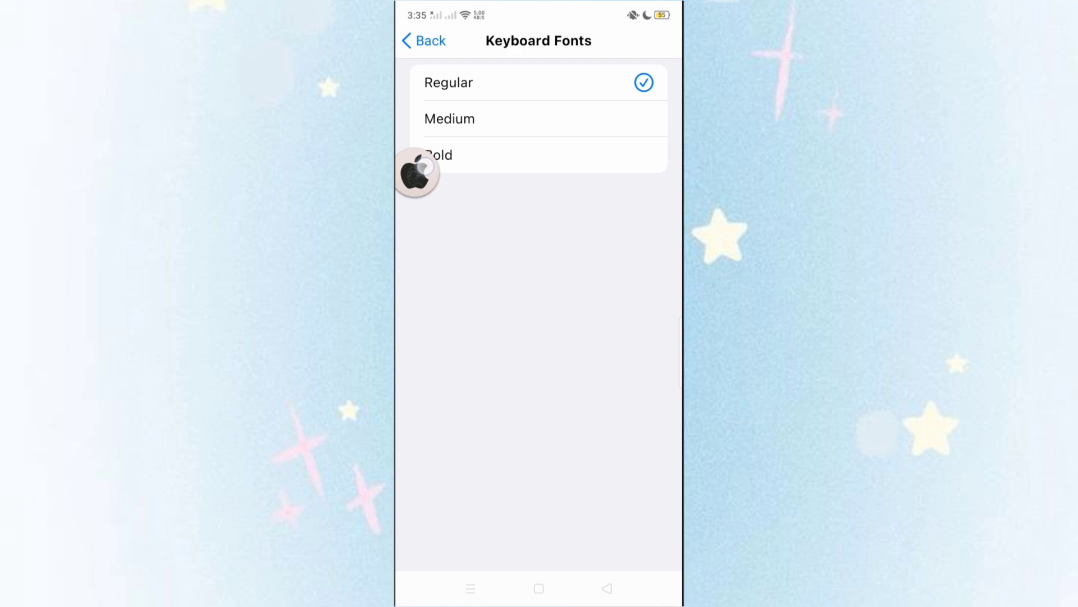
left_click(607, 589)
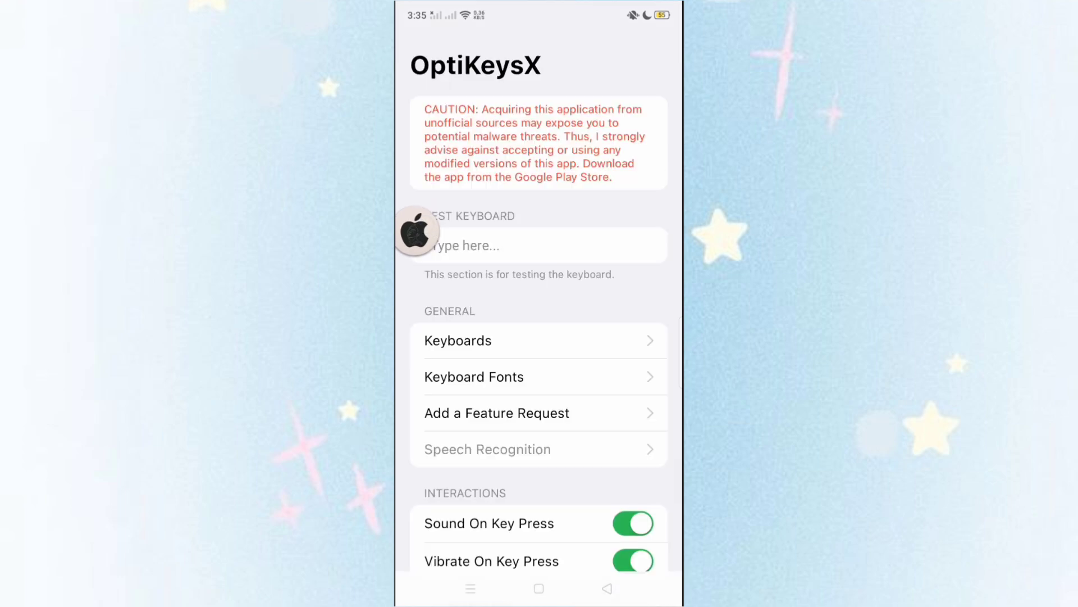
- Make English (OptiKeysX) the default keyboard
left_click(578, 344)
left_click(626, 113)
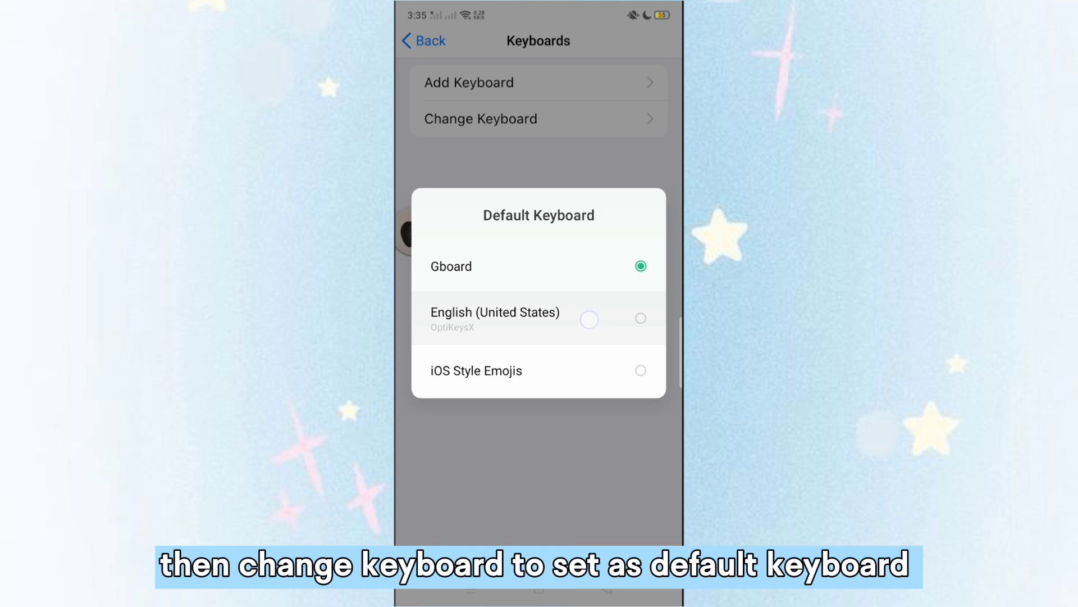
left_click(589, 319)
- Turn on Predictive and Character Preview in the main settings
left_click(608, 588)
scroll(538, 338, "down", 5)
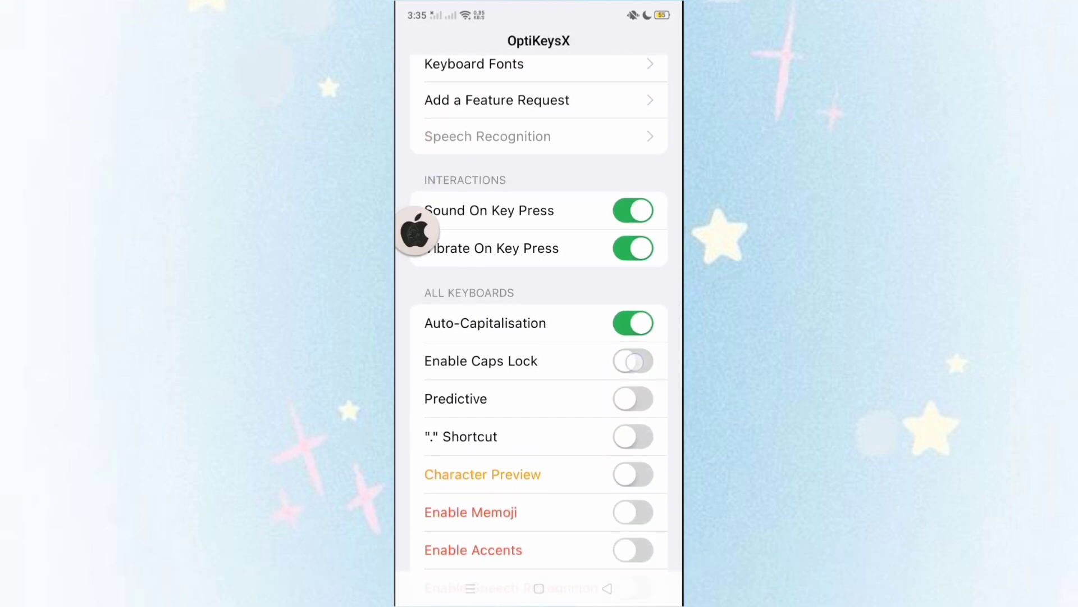
left_click(633, 399)
scroll(539, 337, "down", 2)
left_click(632, 364)
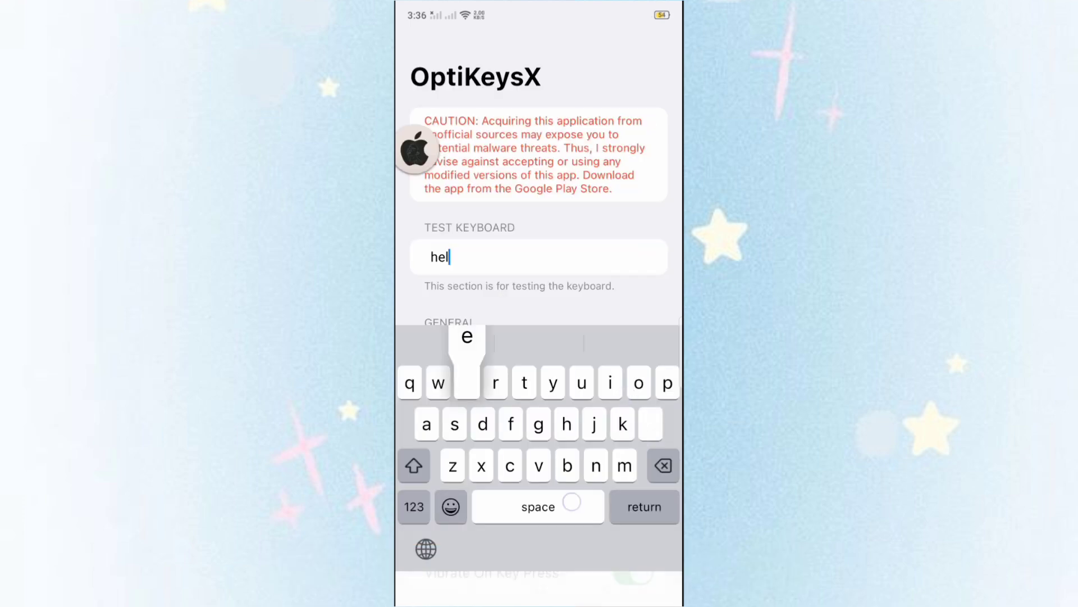
type("lo")
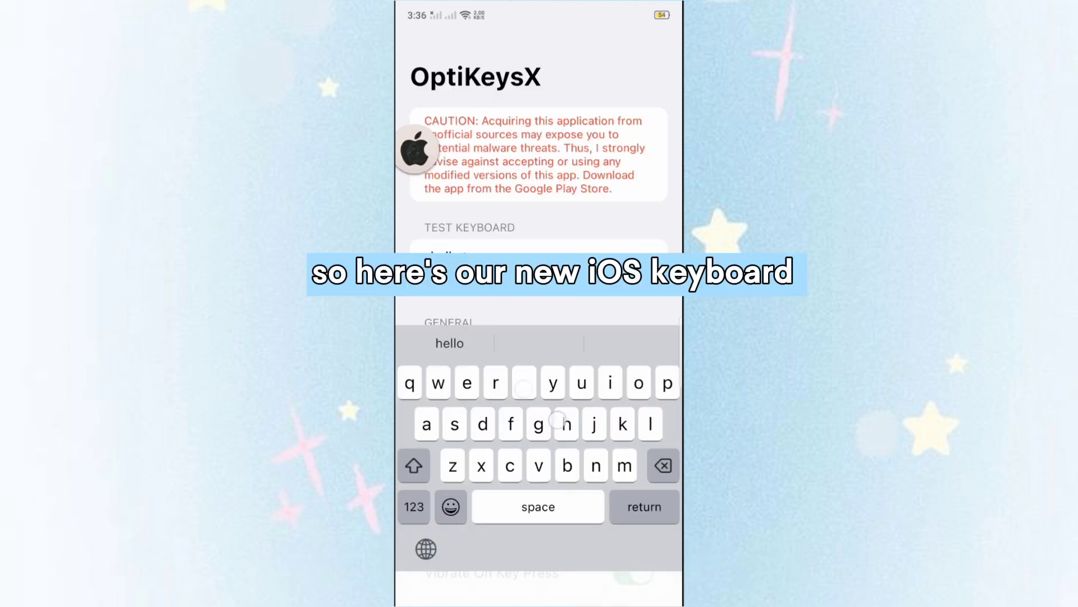
- Open the iOS emoji keyboard and add a star-struck face to the test text
left_click(414, 507)
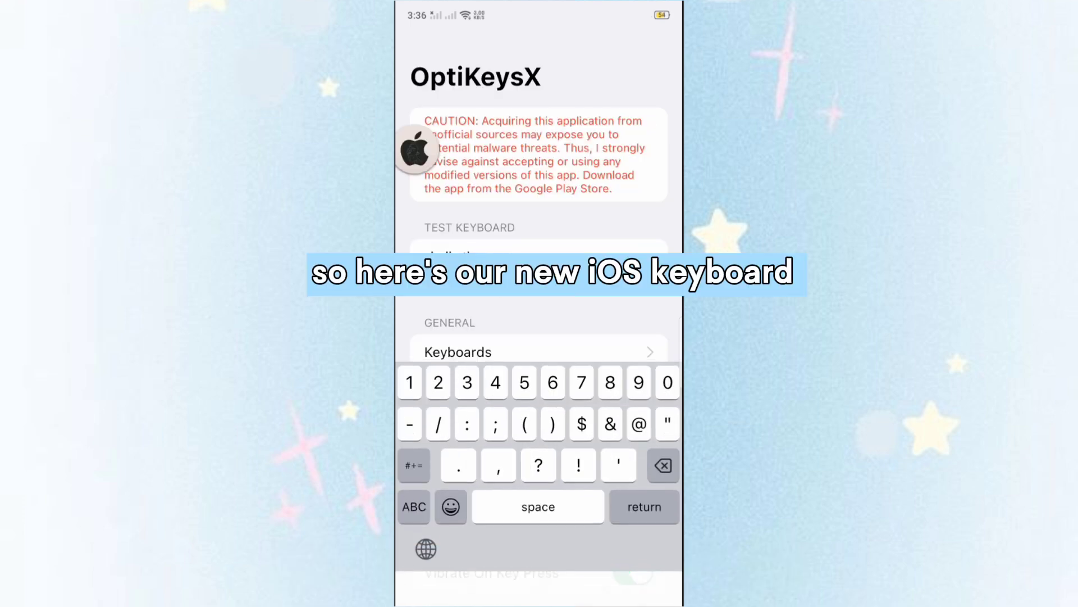
type("!")
left_click(414, 507)
type("b")
left_click(451, 506)
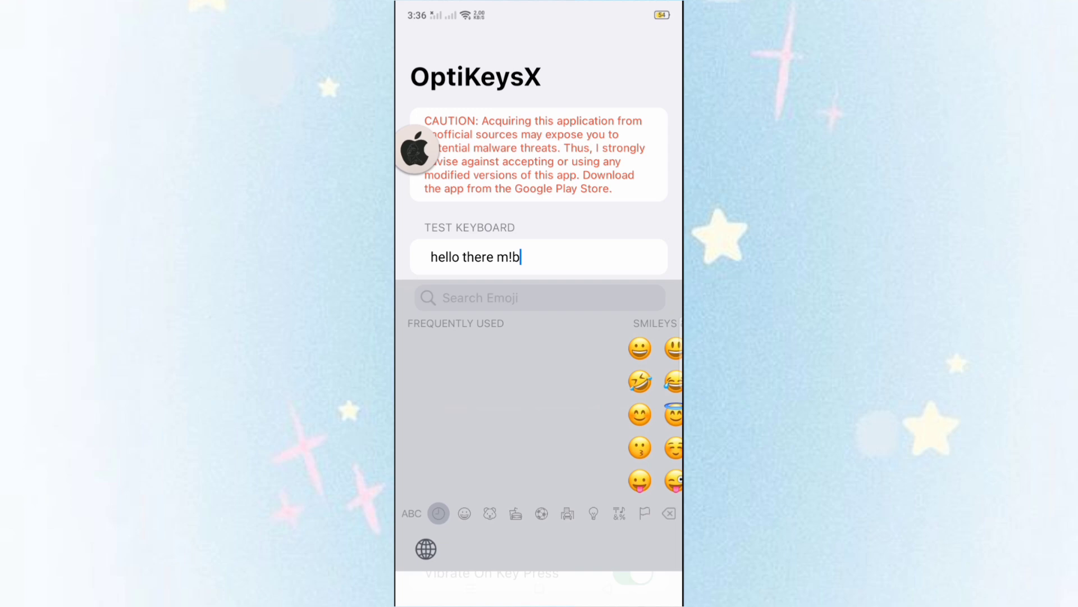
left_click_drag(640, 388, 441, 397)
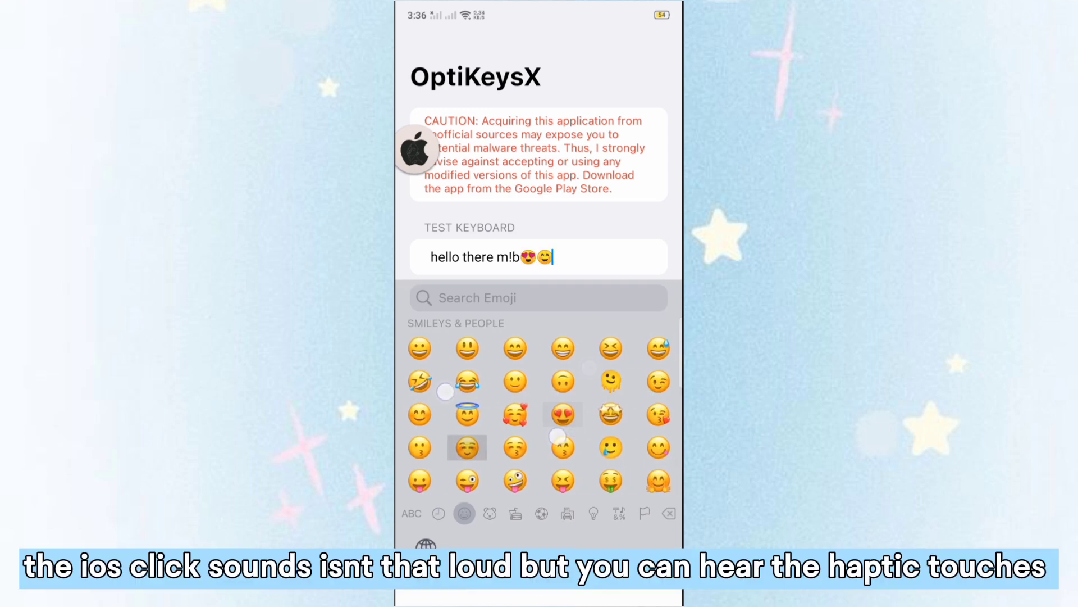
left_click(612, 414)
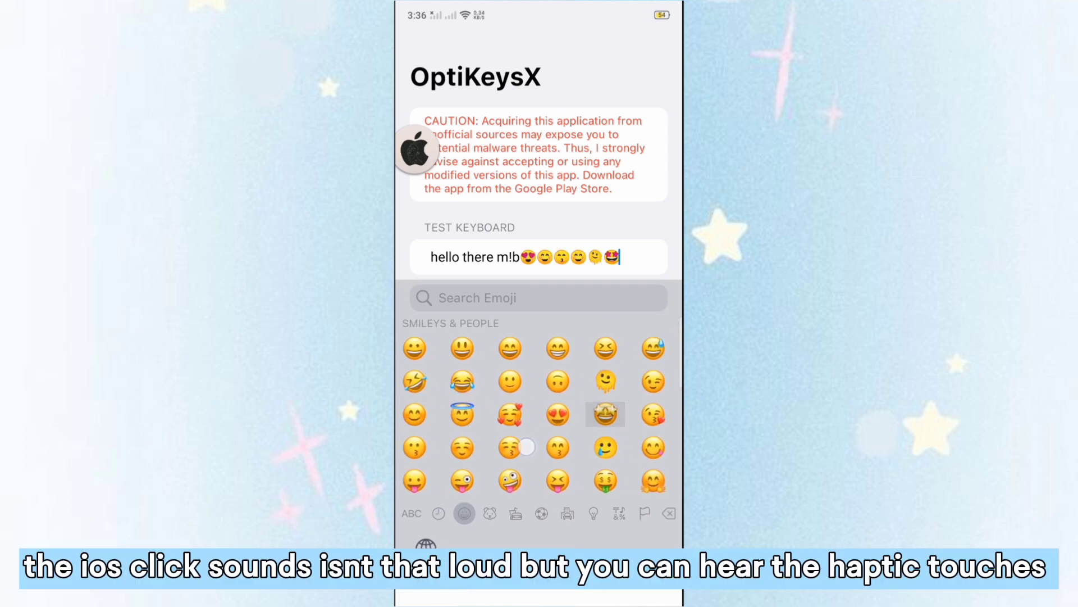
- Add two animal emojis and a downcast sweaty face
left_click(490, 513)
left_click(420, 381)
left_click(467, 414)
left_click(464, 513)
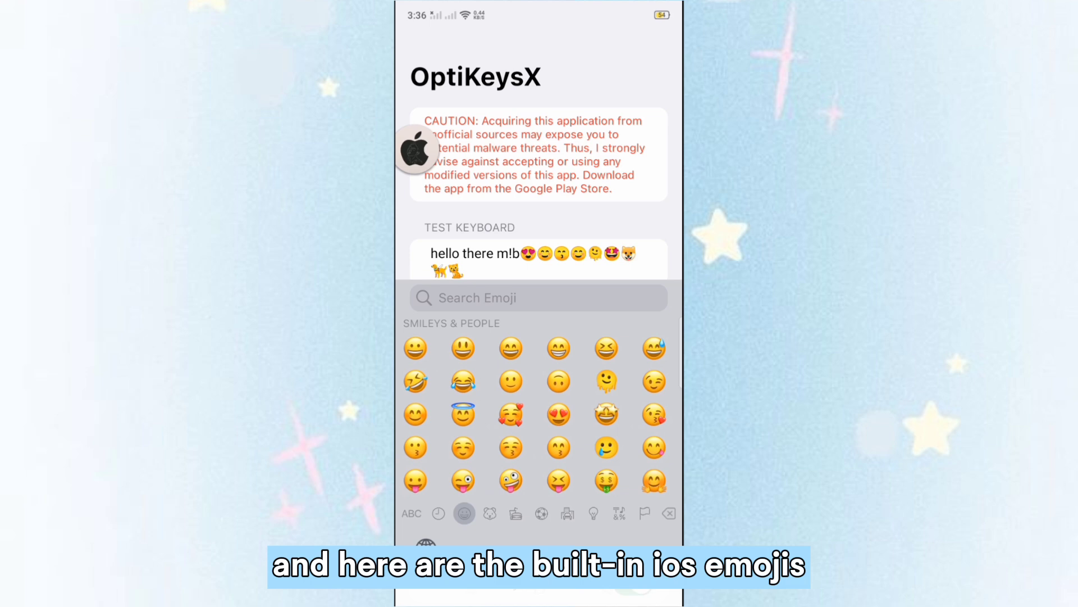
left_click_drag(613, 404, 612, 366)
left_click(576, 439)
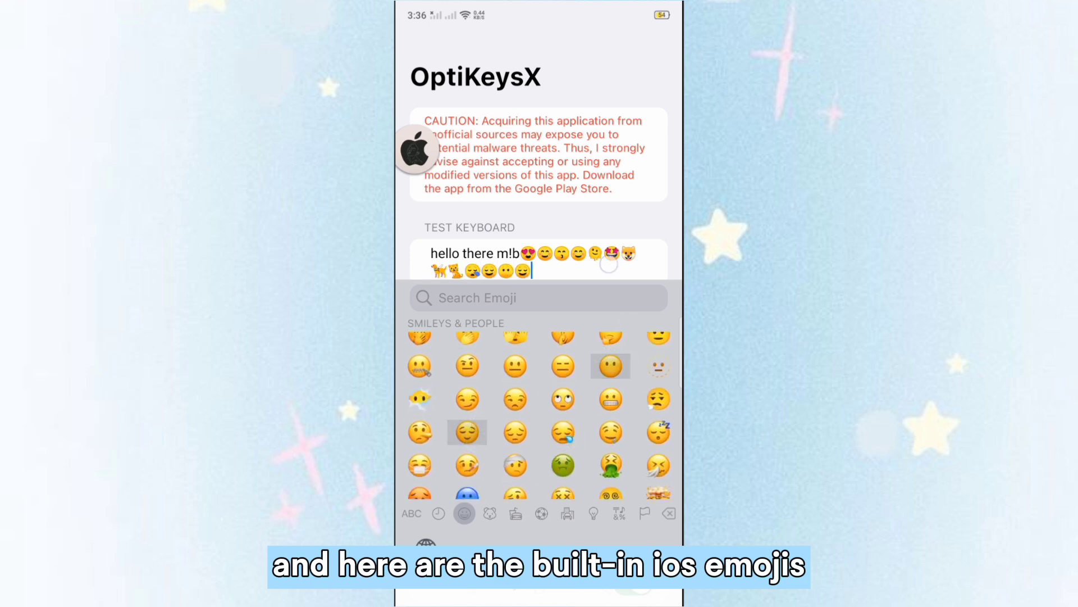
- Place the cursor at the end of the text and close the keyboard
left_click(608, 264)
left_click(426, 548)
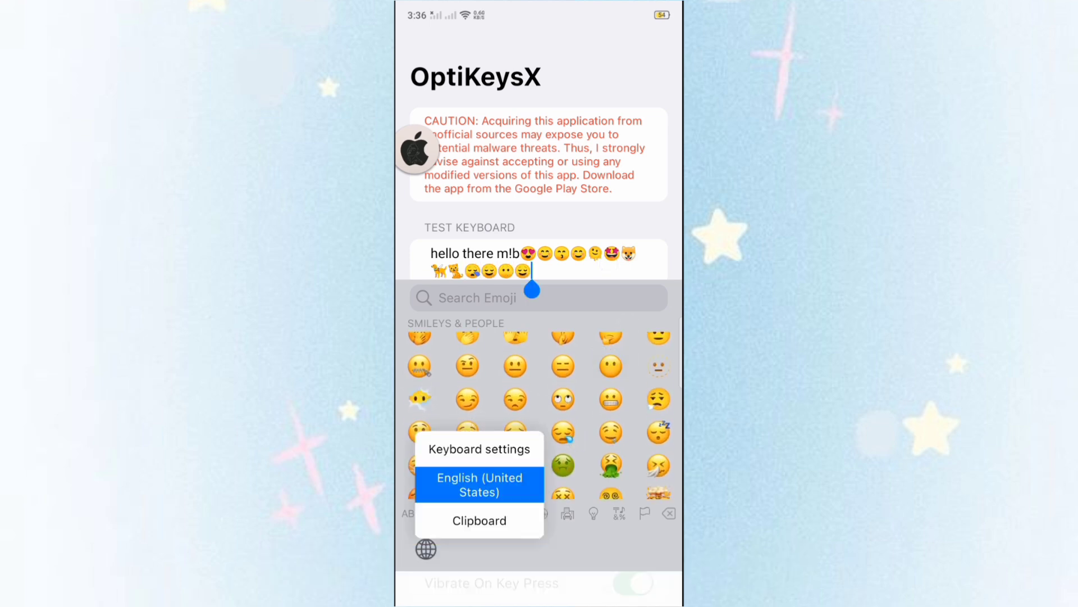
left_click(479, 485)
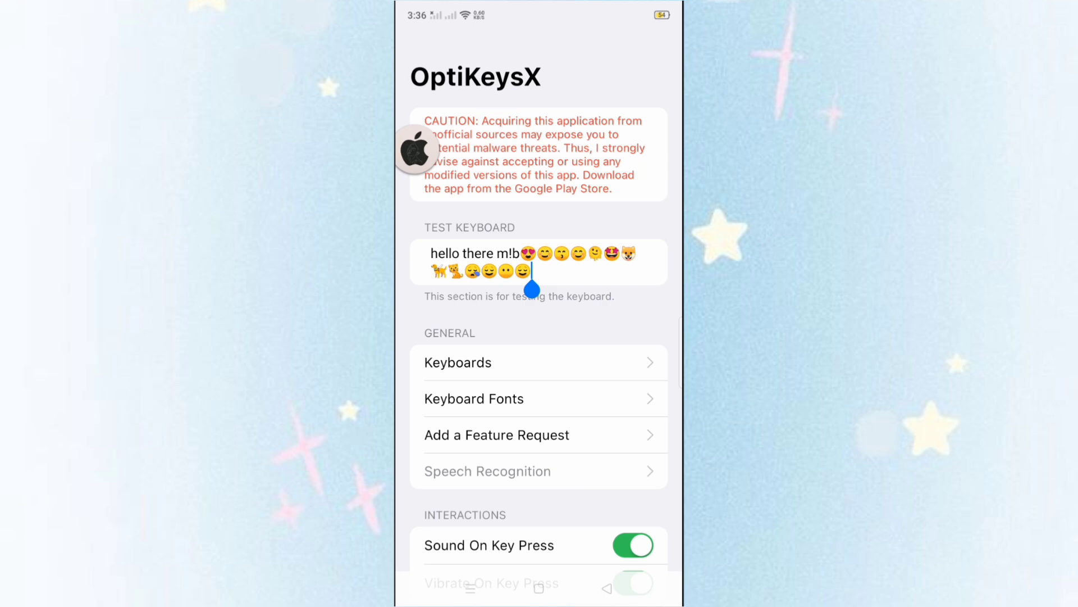
- Select the Medium keyboard font
left_click(590, 399)
left_click(633, 118)
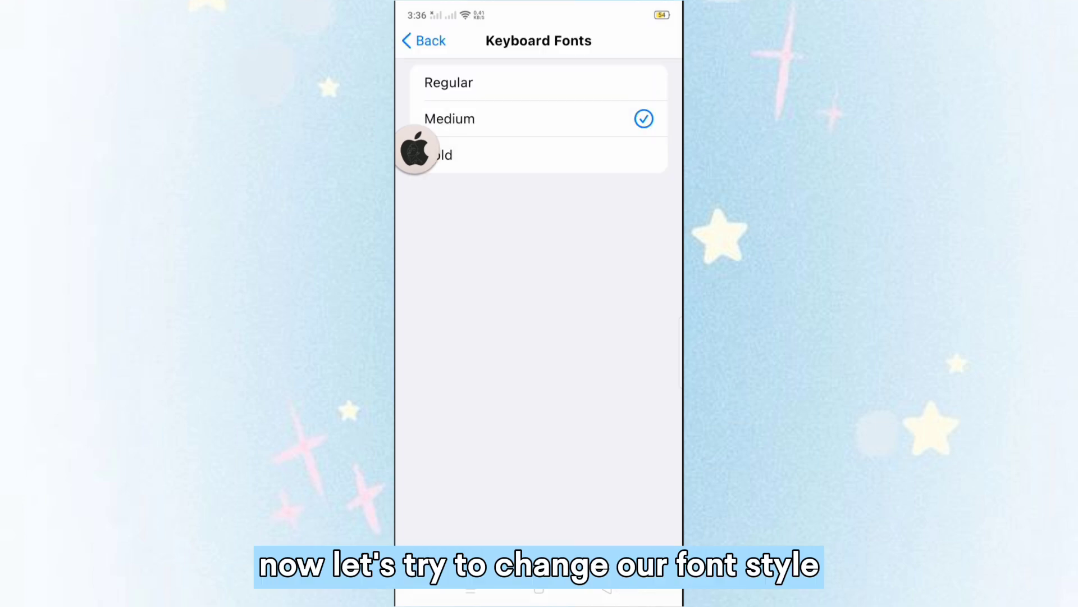
left_click(424, 41)
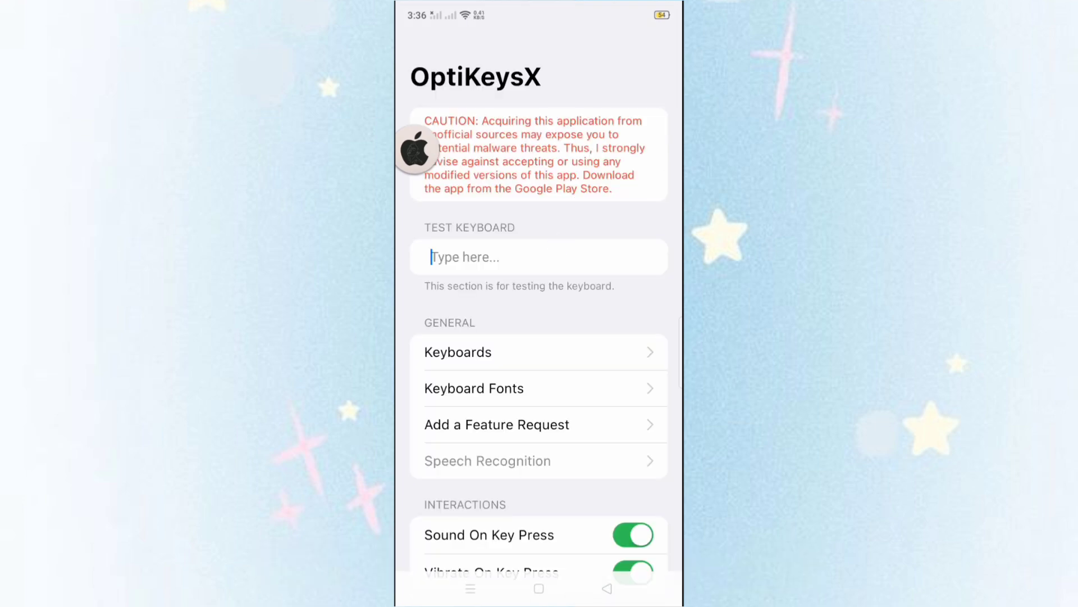
- Test the Medium-font keyboard in the test field, browsing the symbol emojis
left_click(479, 484)
type("medium ios kybrd")
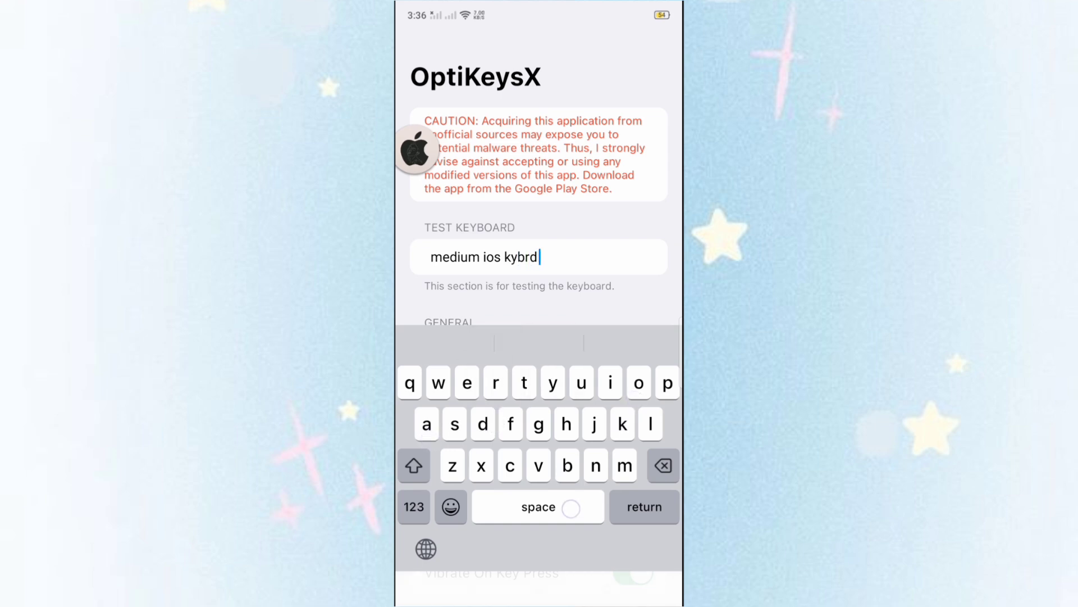
left_click(451, 506)
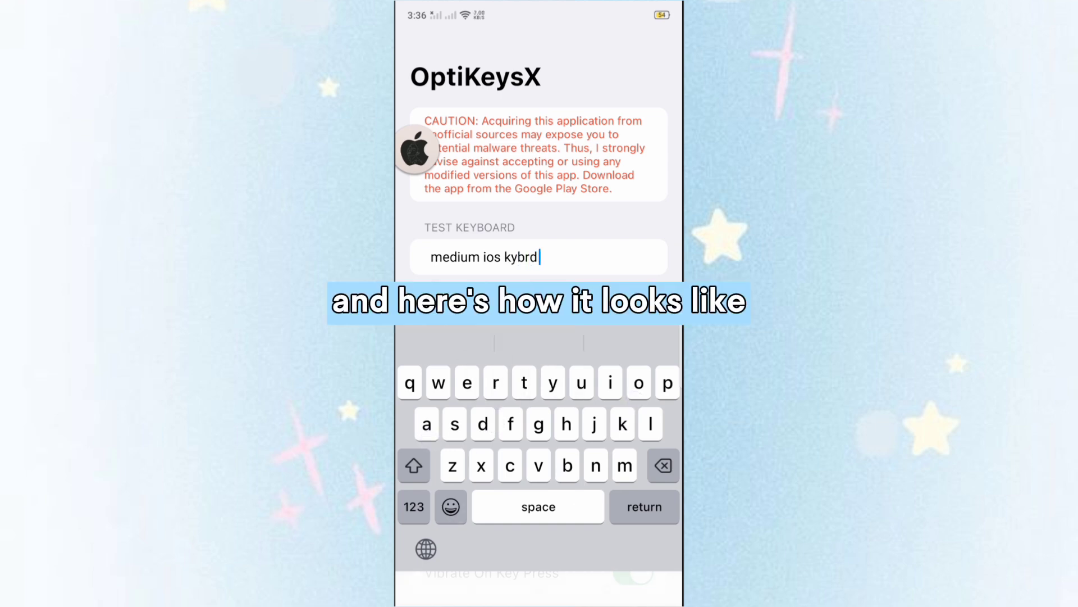
left_click(619, 512)
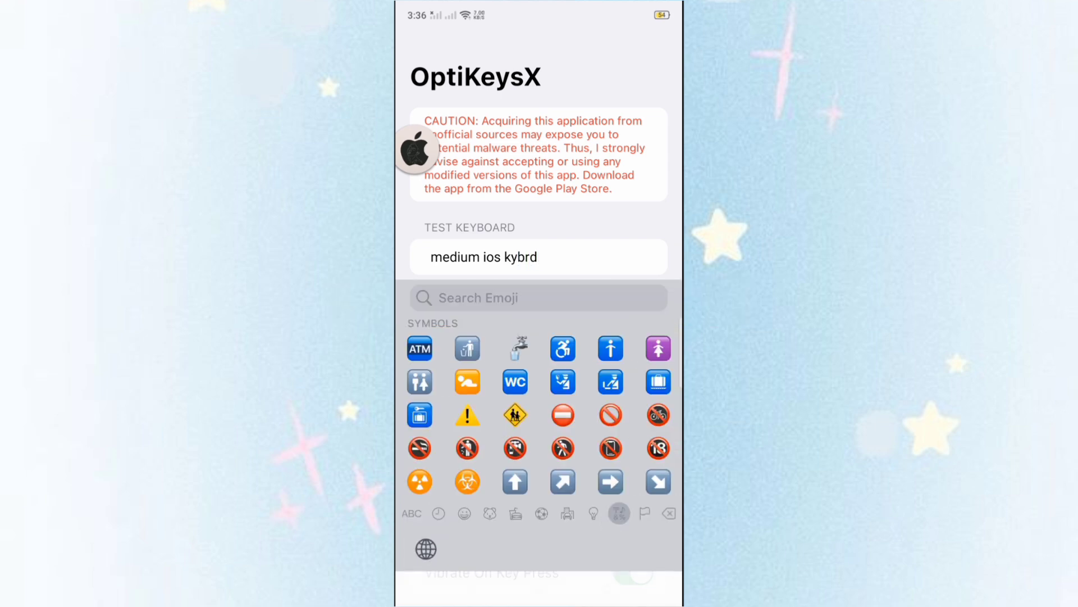
mouse_move(455, 455)
left_mouse_down()
mouse_move(580, 458)
mouse_move(658, 297)
left_mouse_up()
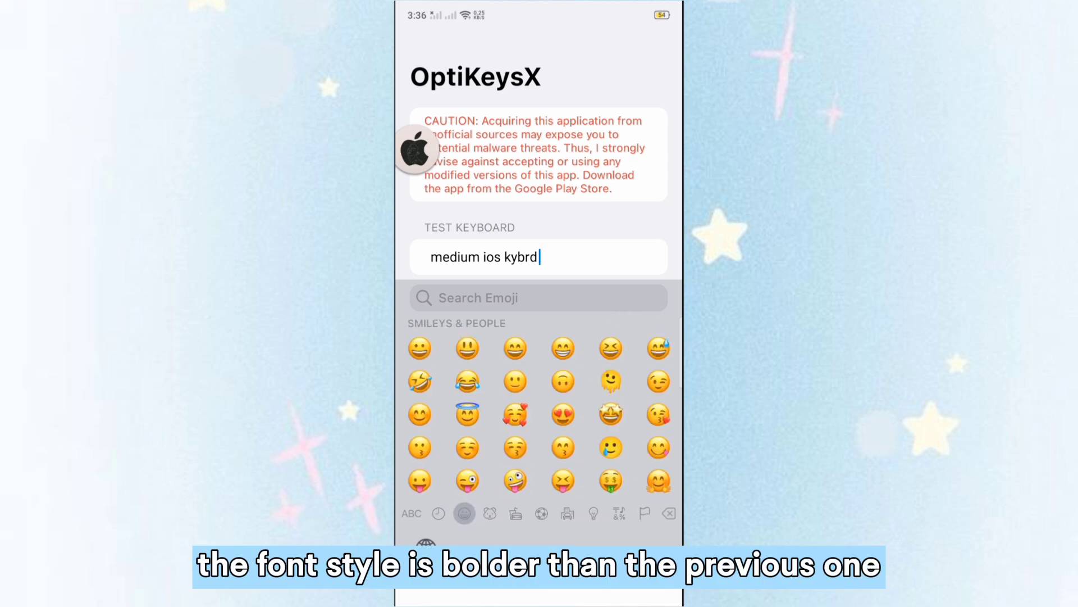
scroll(538, 409, "down", 10)
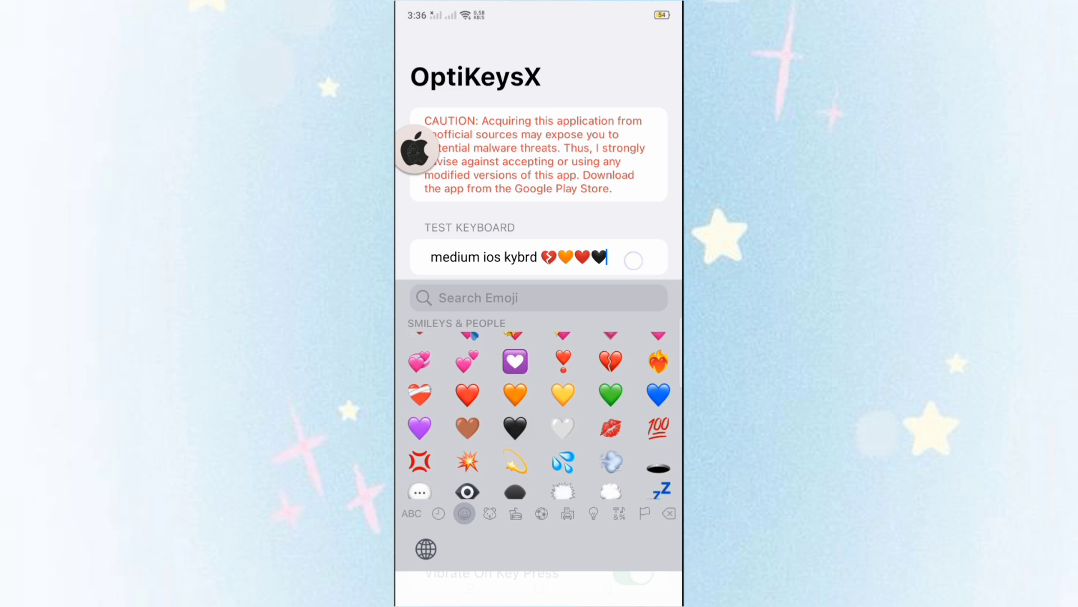
scroll(539, 321, "up", 3)
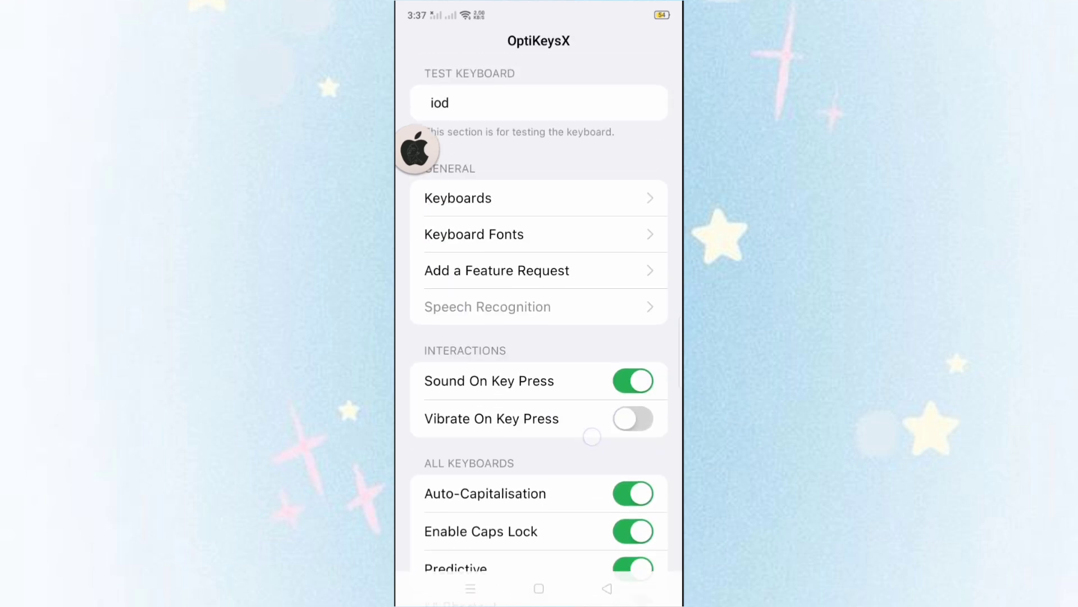
- Switch the keyboard font to Bold and open the notes app
left_click(586, 234)
left_click(630, 163)
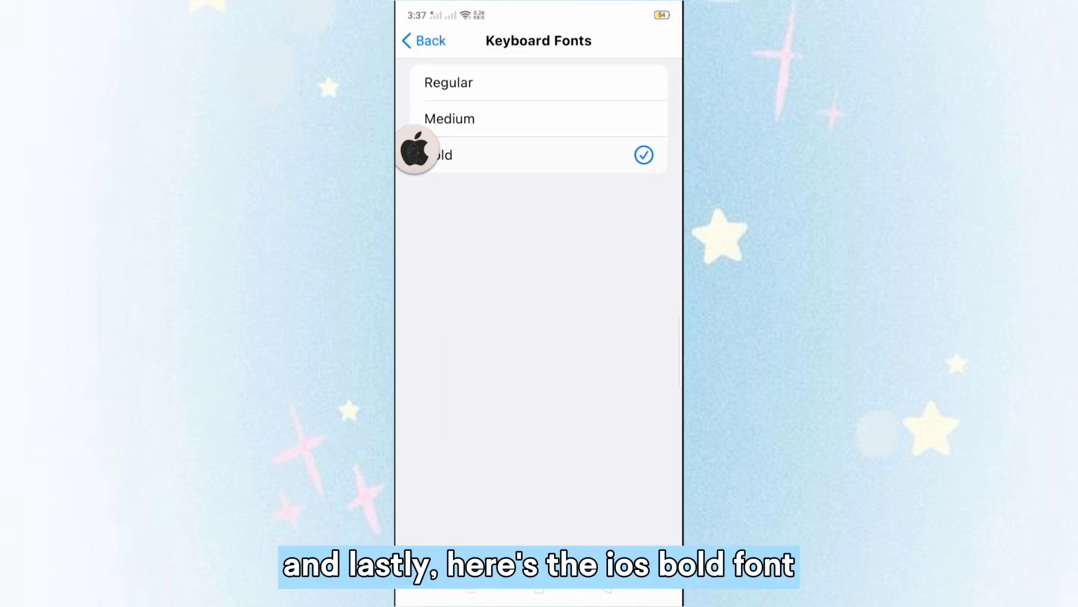
left_click(539, 591)
left_click(446, 296)
left_click(546, 341)
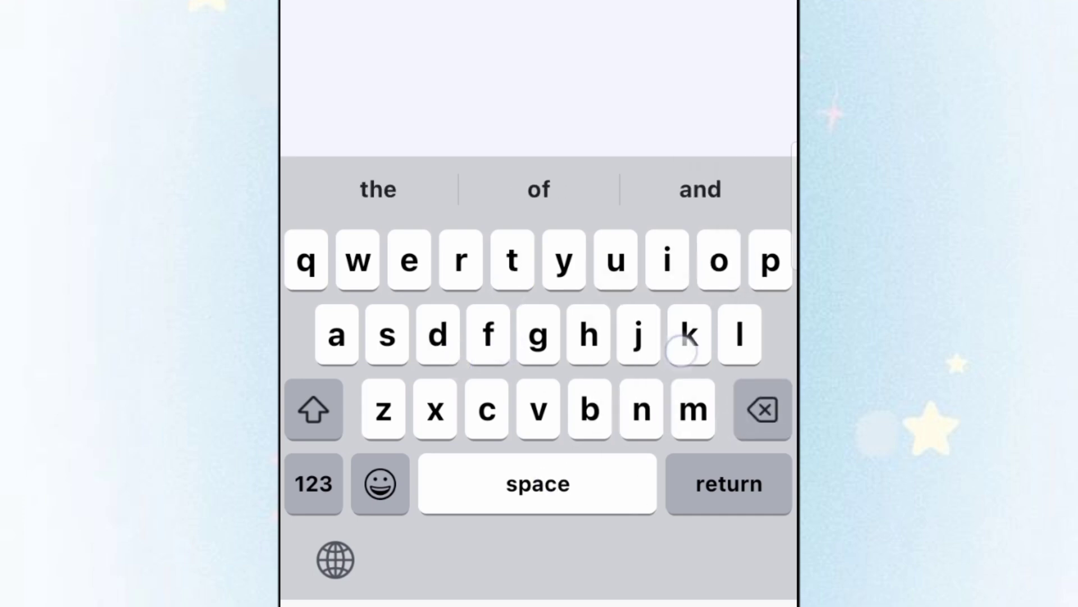
type("yboa")
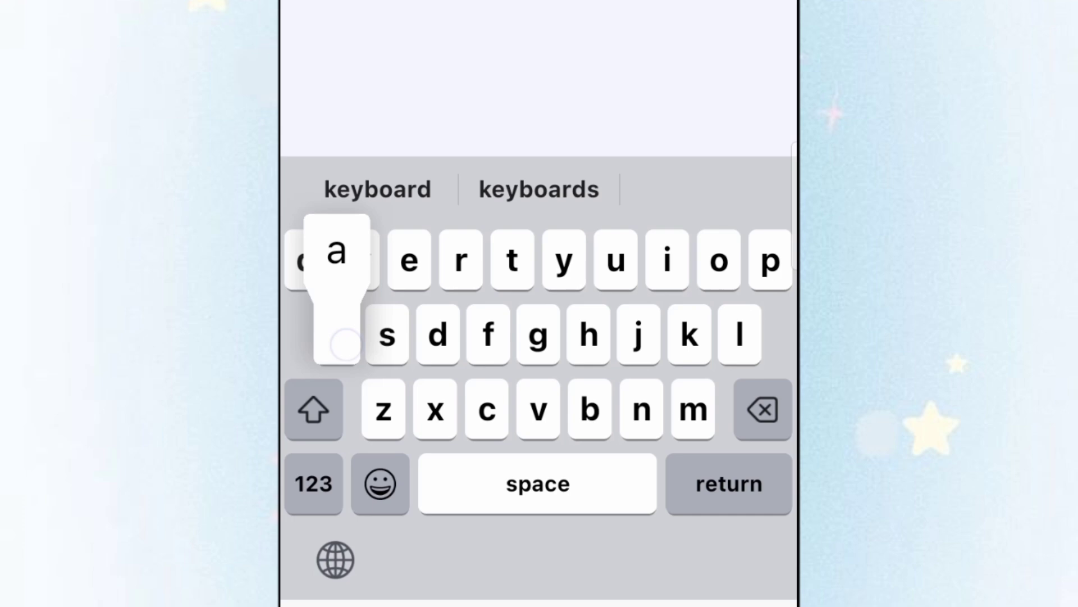
type("rd")
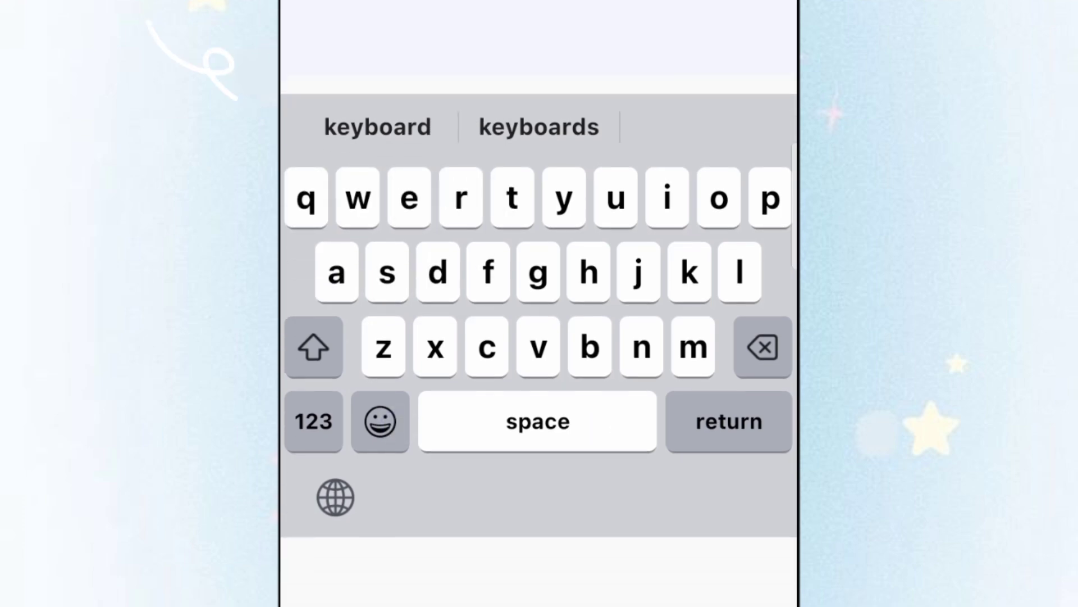
- Swipe through the iOS emoji pages in the note, then bring up the Clipboard panel
left_click(380, 484)
left_click_drag(663, 404, 354, 404)
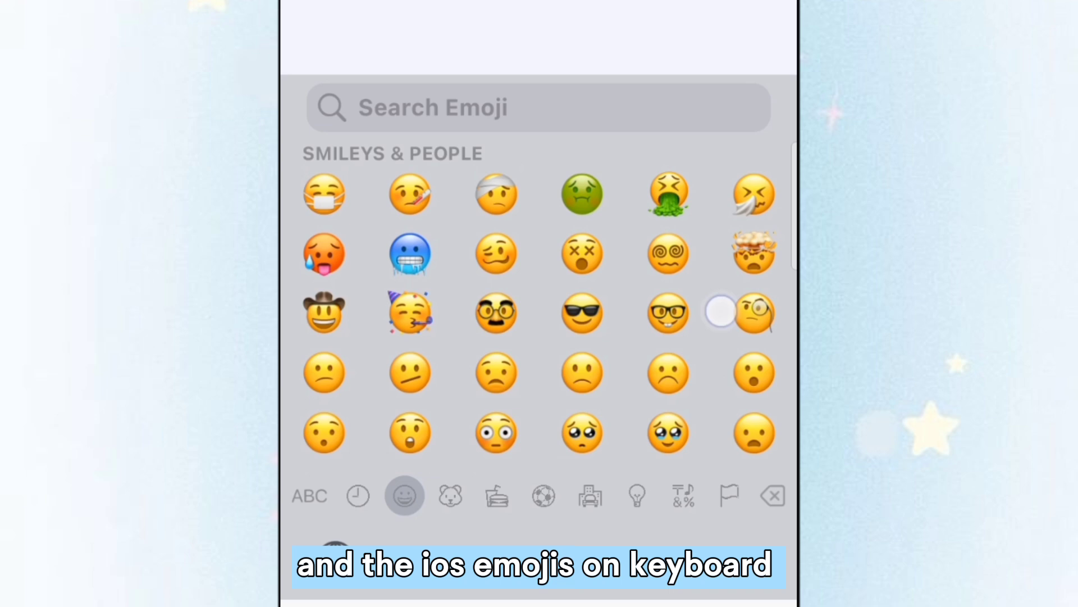
left_click_drag(719, 309, 379, 312)
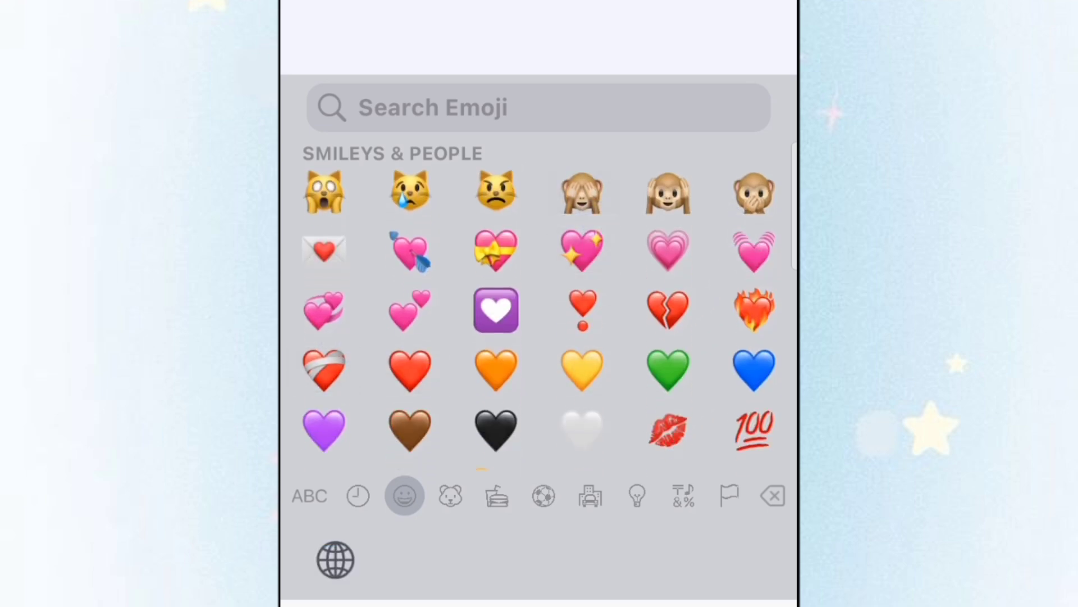
left_click(336, 559)
left_click(335, 552)
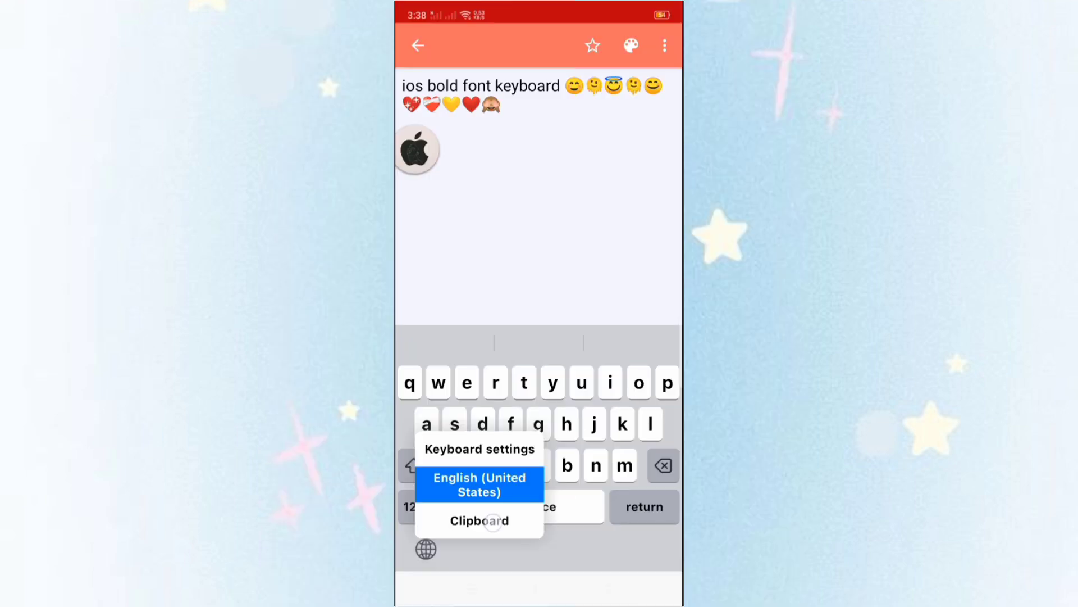
left_click(492, 521)
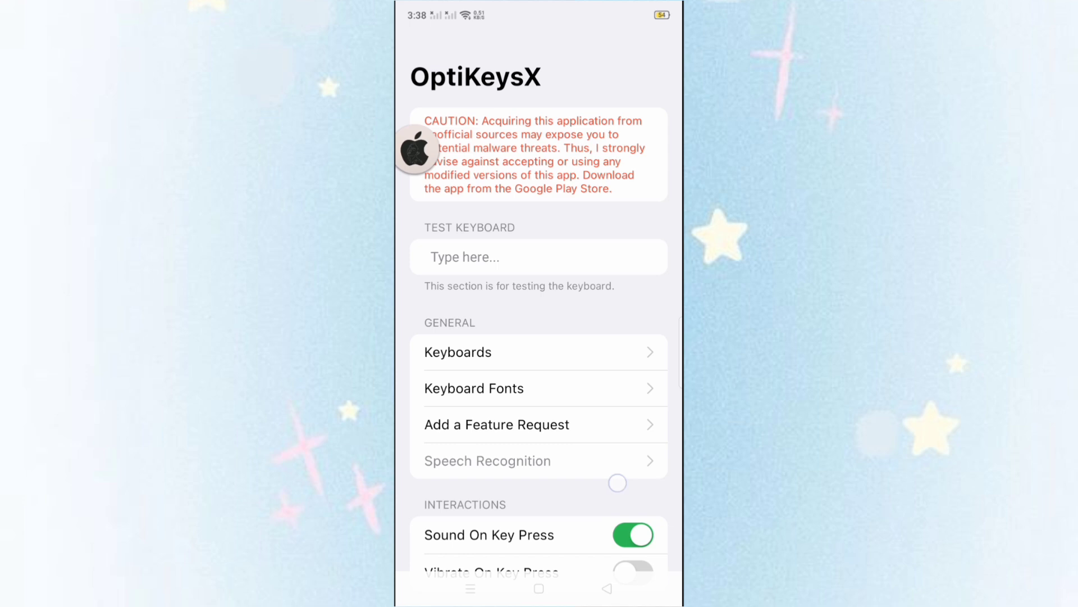
left_click_drag(618, 482, 618, 245)
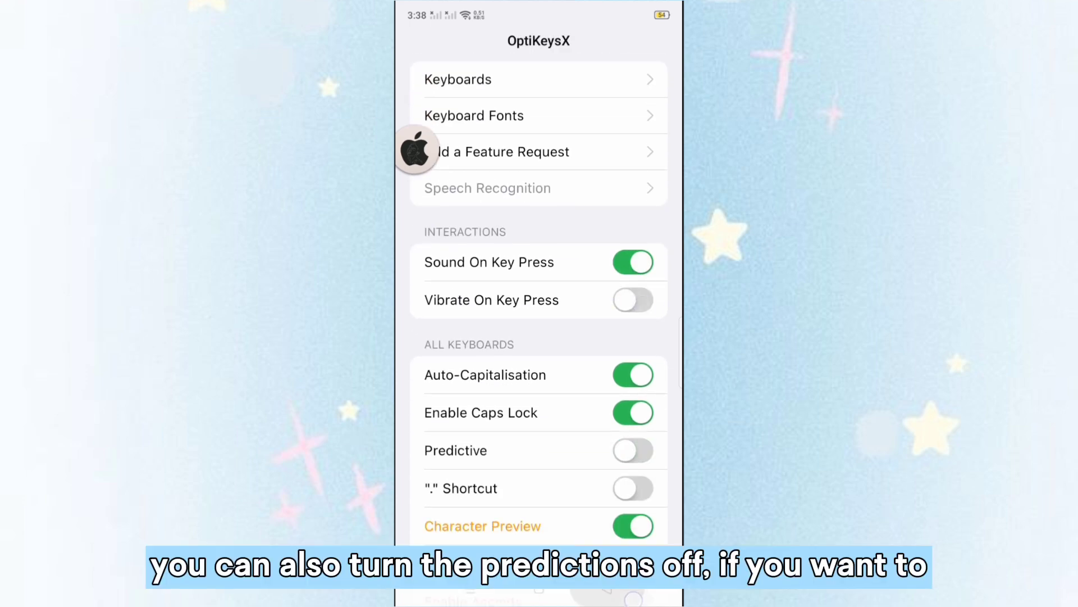
- Close OptiKeysX from the recent apps view and go to the launcher search
left_click(539, 594)
left_click(470, 588)
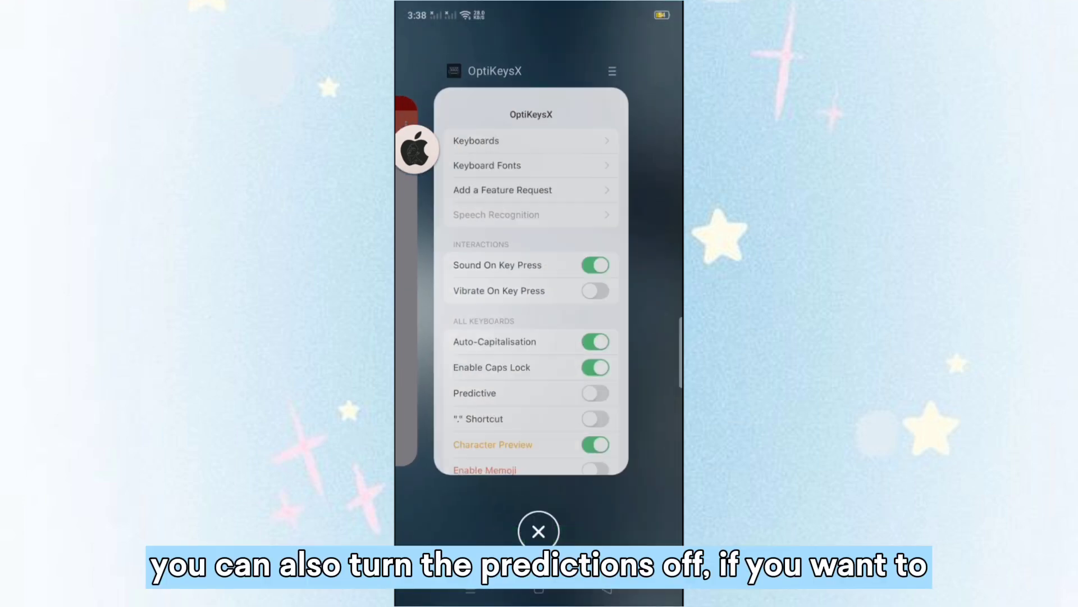
left_click_drag(438, 363, 529, 364)
left_click(539, 531)
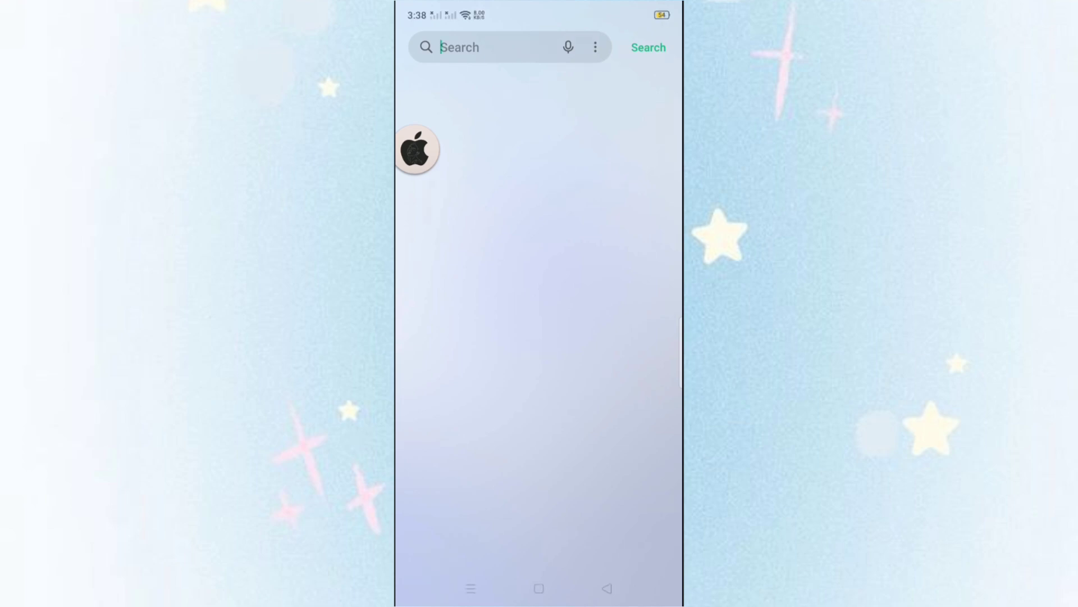
- Return from the Clipboard panel to the letter keys and switch them to lowercase
left_click(654, 350)
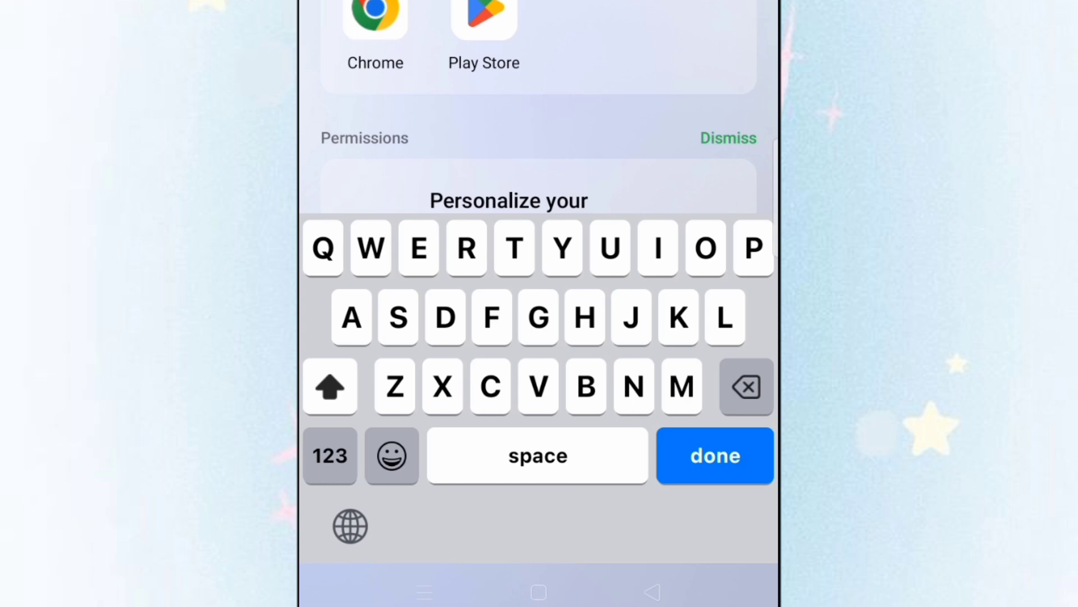
left_click(329, 387)
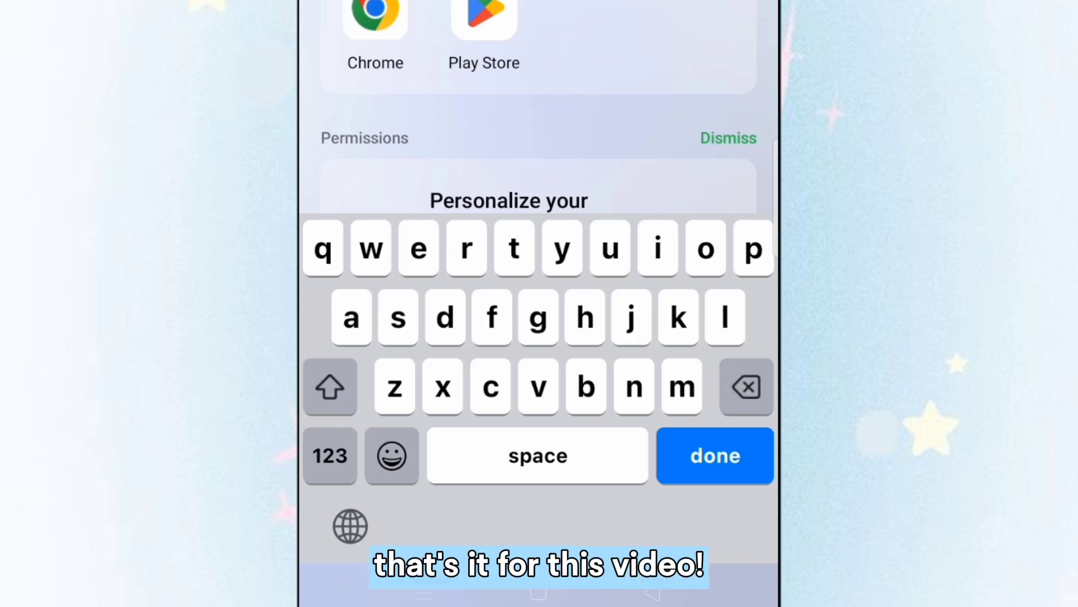